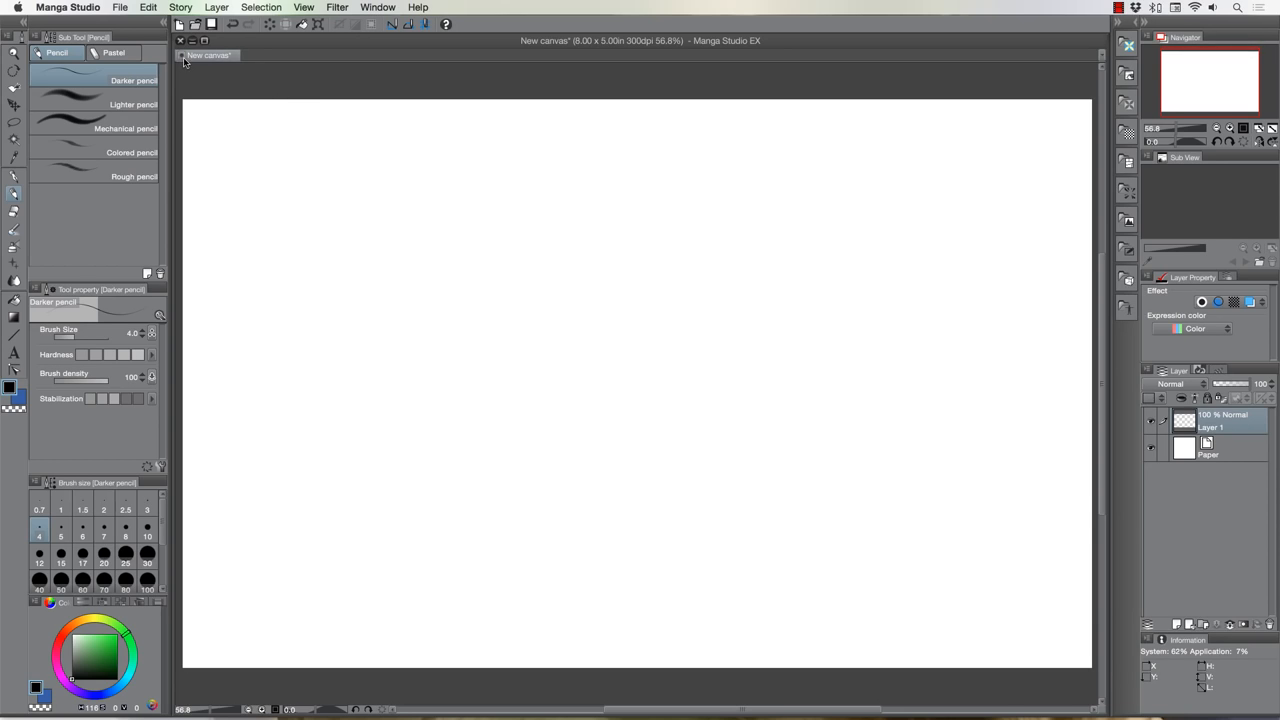
# Create a new 8 × 5 inch, 300 dpi canvas via File > New, then test a stroke and undo it
pyautogui.click(116, 8)
pyautogui.click(130, 32)
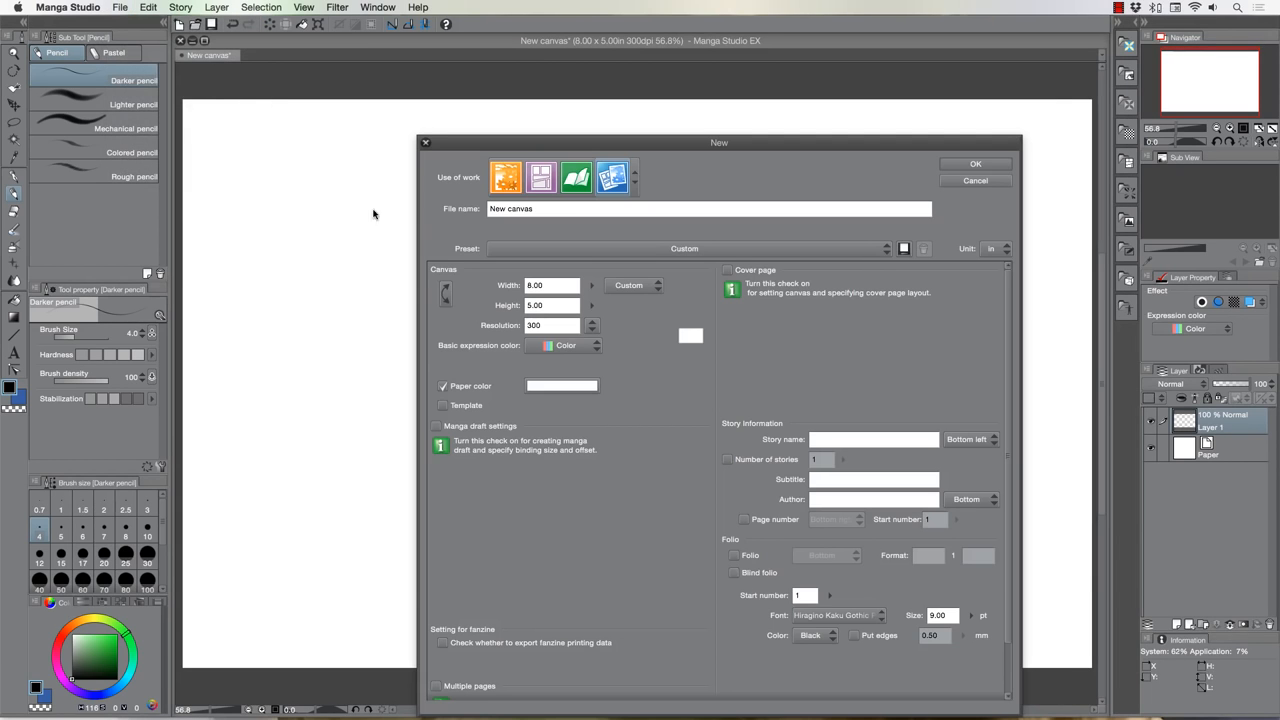
pyautogui.click(960, 164)
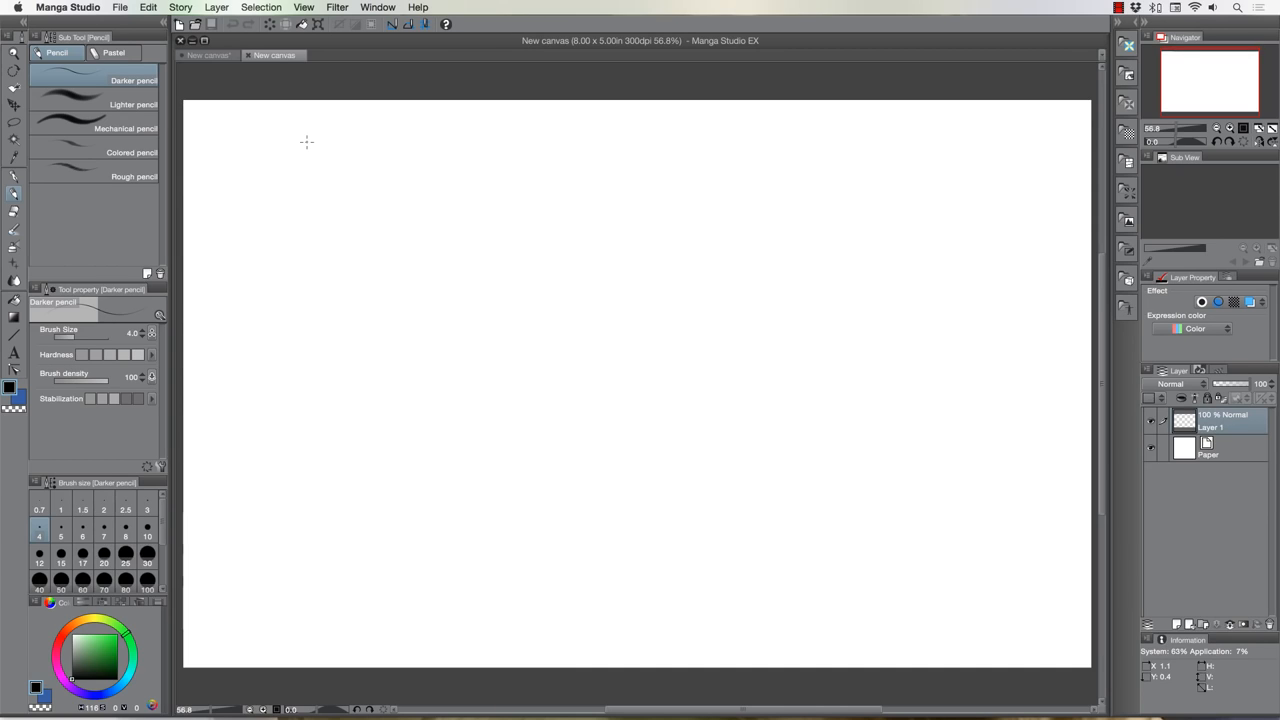
pyautogui.moveTo(452, 228)
pyautogui.mouseDown()
pyautogui.moveTo(515, 276)
pyautogui.moveTo(386, 228)
pyautogui.mouseUp()
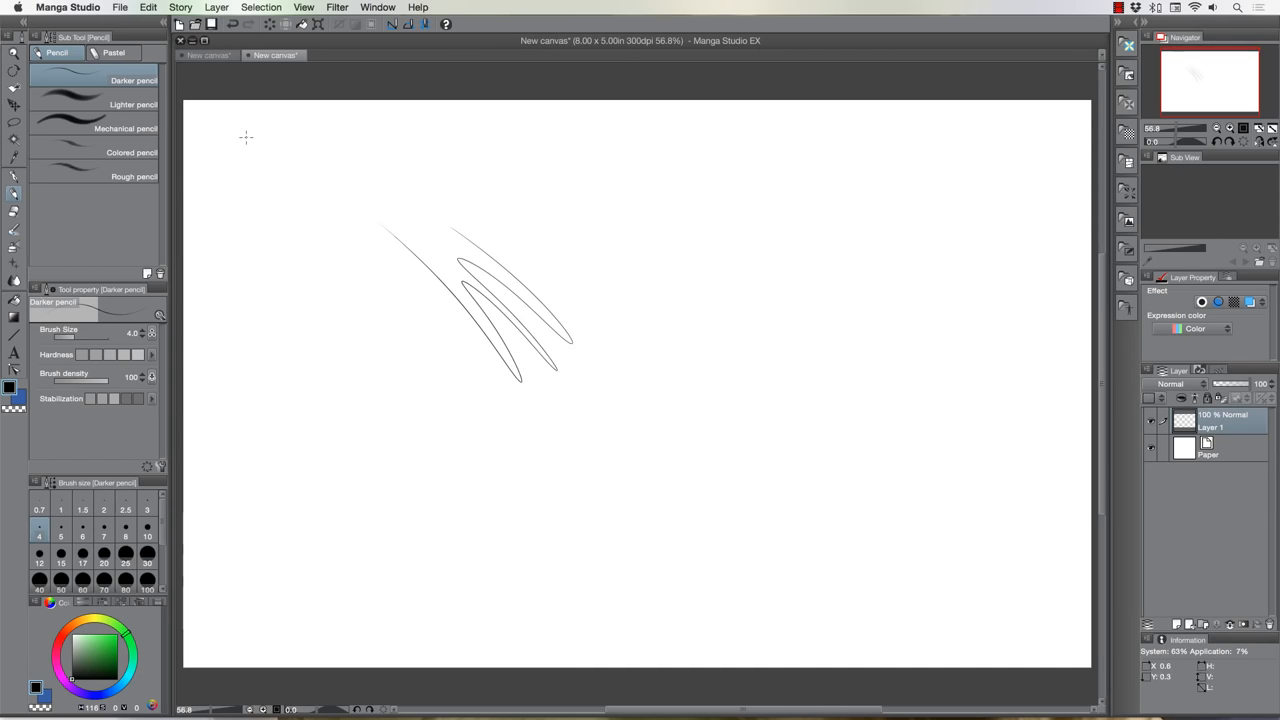
pyautogui.press('super+z')
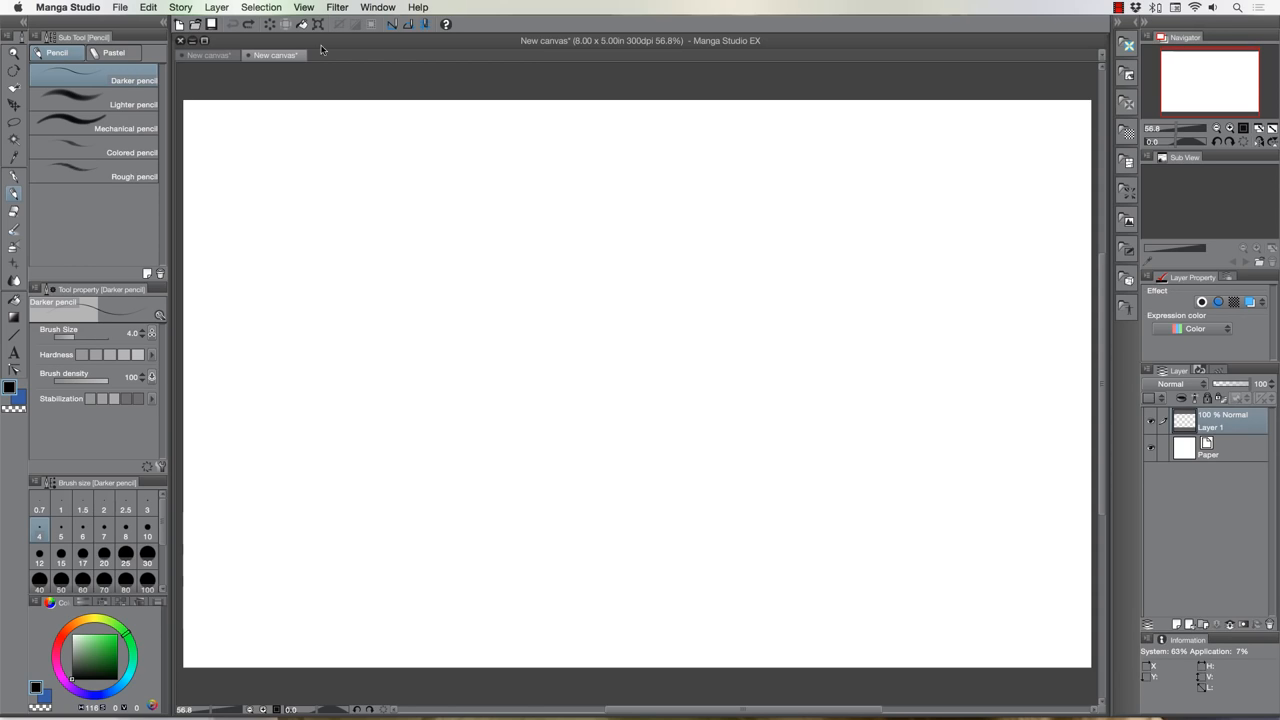
# Open a second window of the canvas via Window > Canvas > New Window and begin dragging its tab right
pyautogui.click(378, 7)
pyautogui.moveTo(385, 77)
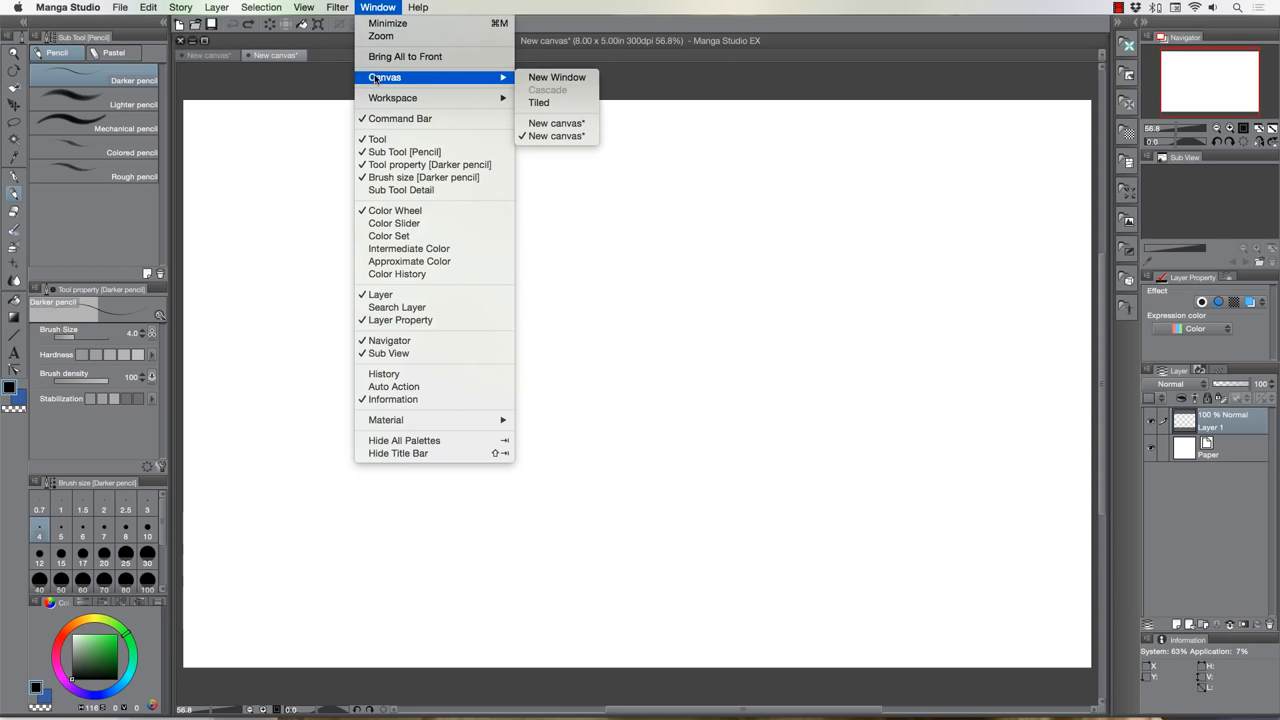
pyautogui.click(548, 77)
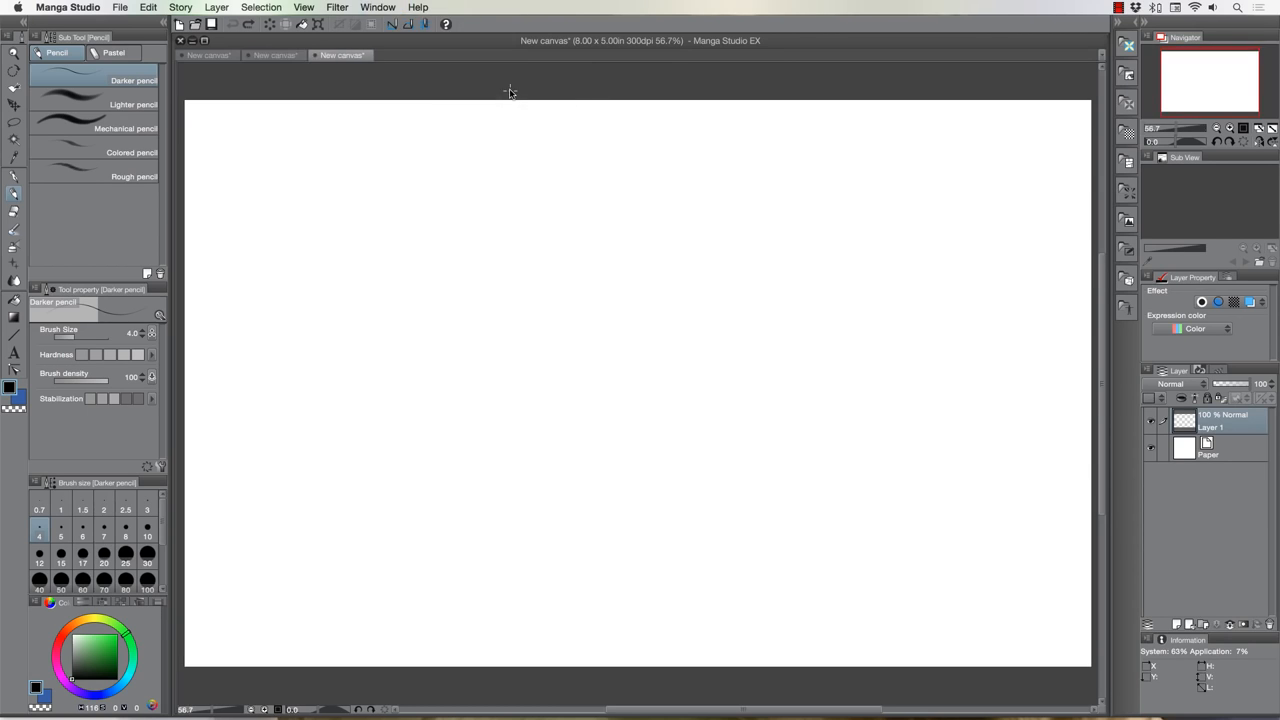
pyautogui.click(275, 55)
pyautogui.click(340, 55)
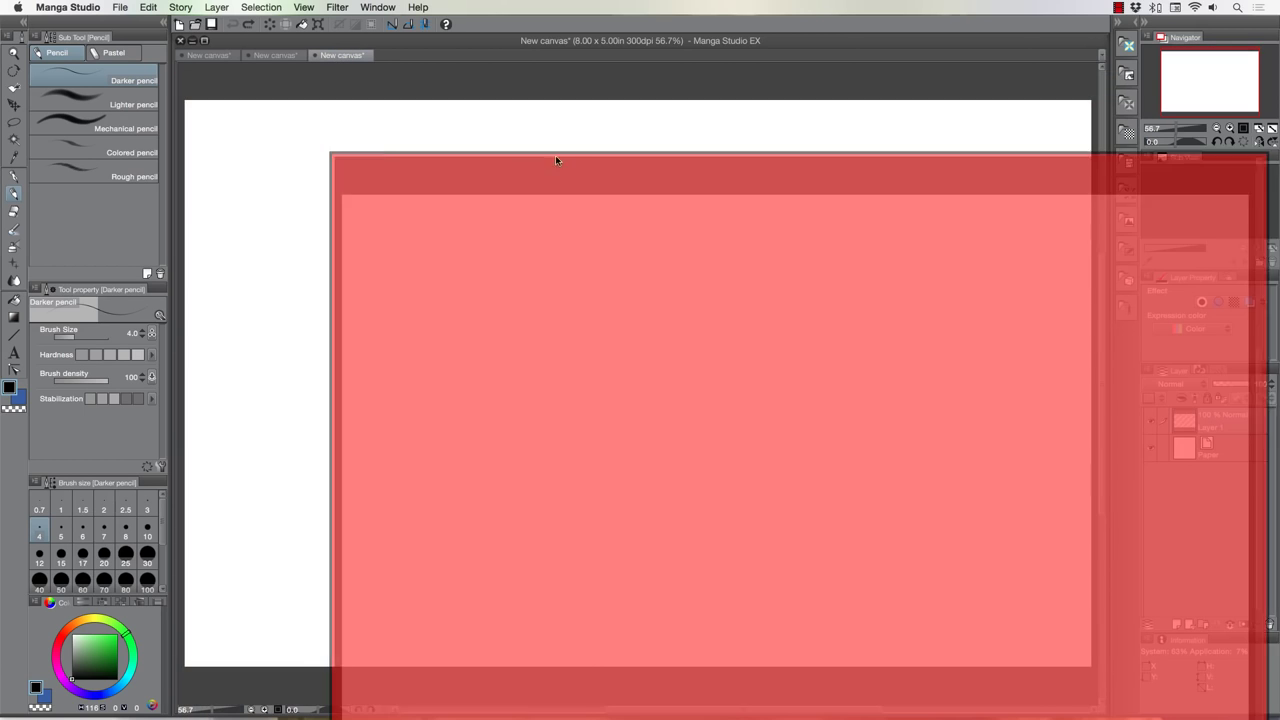
pyautogui.moveTo(557, 160)
pyautogui.mouseDown()
pyautogui.moveTo(1113, 105)
pyautogui.moveTo(1067, 69)
pyautogui.moveTo(1153, 130)
pyautogui.moveTo(1107, 270)
pyautogui.mouseUp()
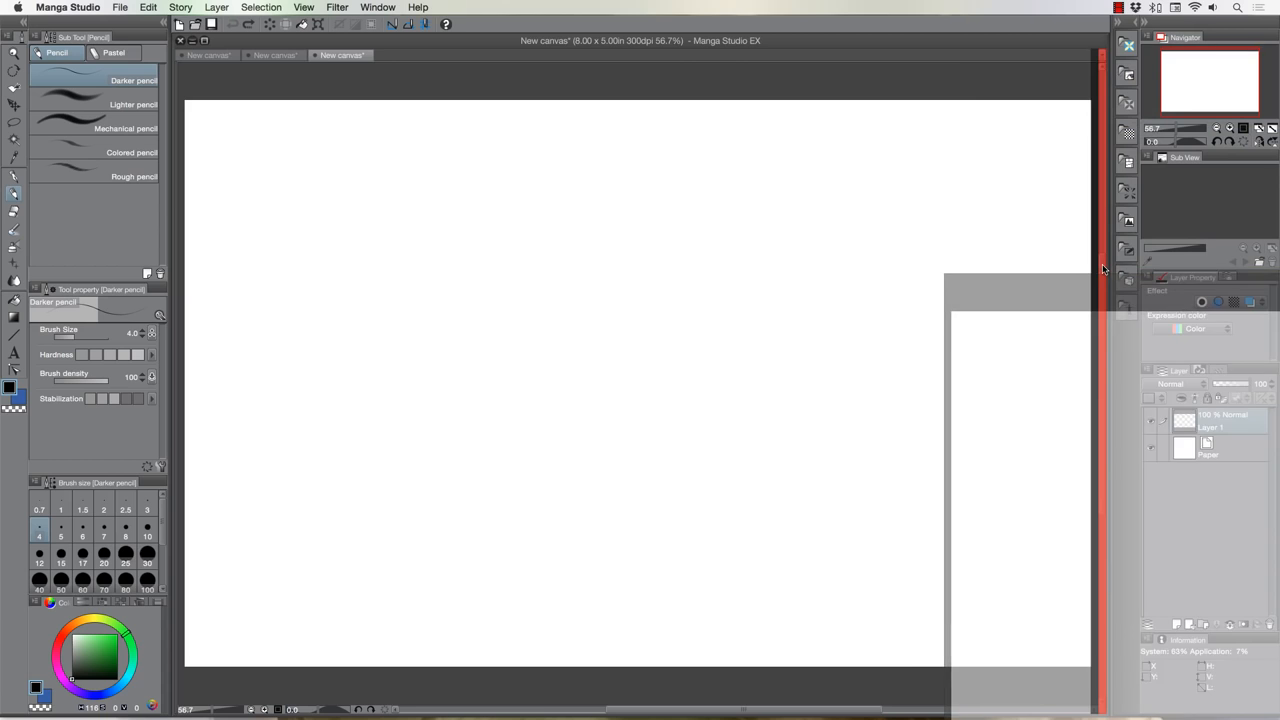
# Dock the new window beside the first, adjust the divider and confirm a test stroke shows in both
pyautogui.moveTo(1107, 270)
pyautogui.mouseDown()
pyautogui.moveTo(928, 693)
pyautogui.moveTo(1092, 345)
pyautogui.mouseUp()
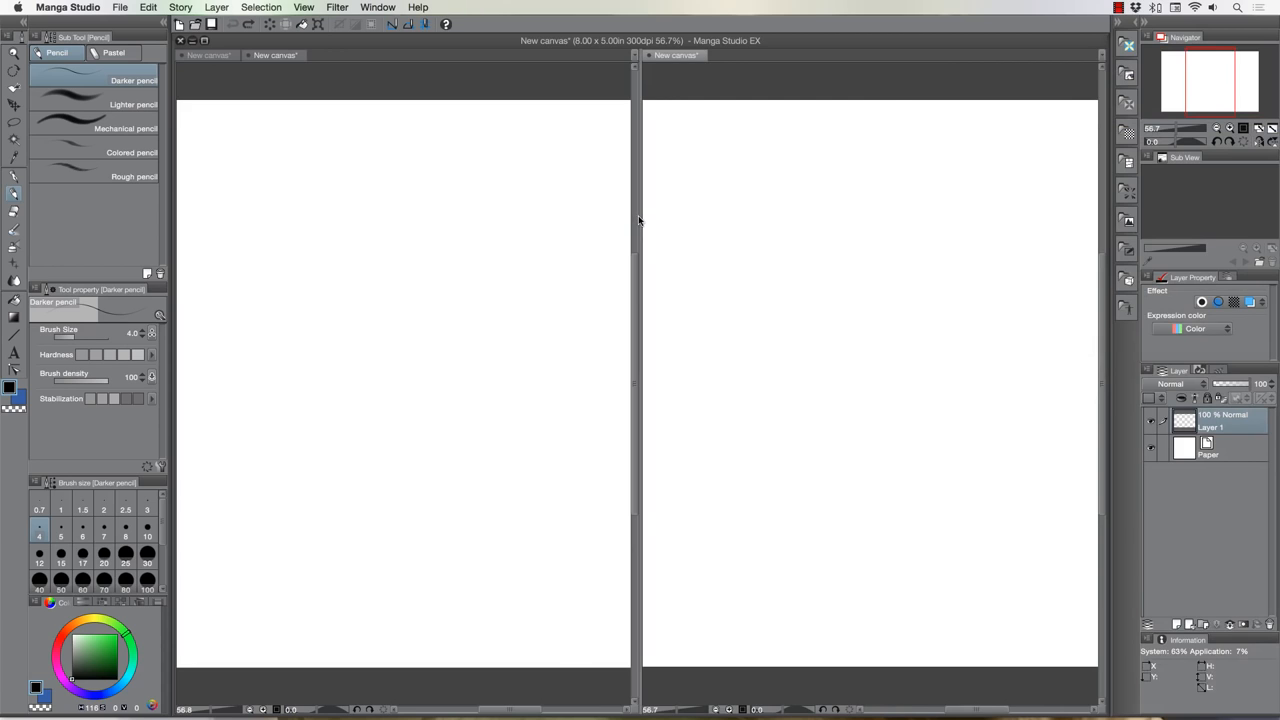
pyautogui.moveTo(638, 216); pyautogui.dragTo(678, 226)
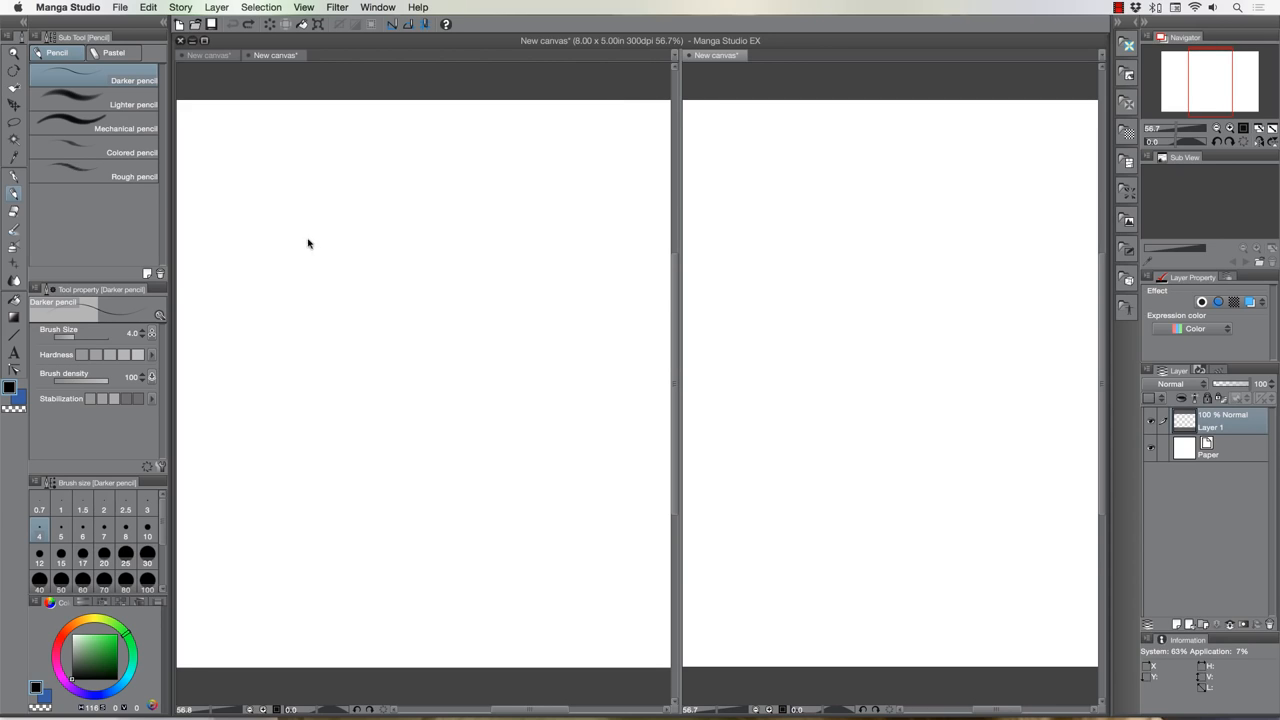
pyautogui.click(275, 55)
pyautogui.moveTo(295, 252)
pyautogui.mouseDown()
pyautogui.moveTo(406, 448)
pyautogui.moveTo(322, 420)
pyautogui.mouseUp()
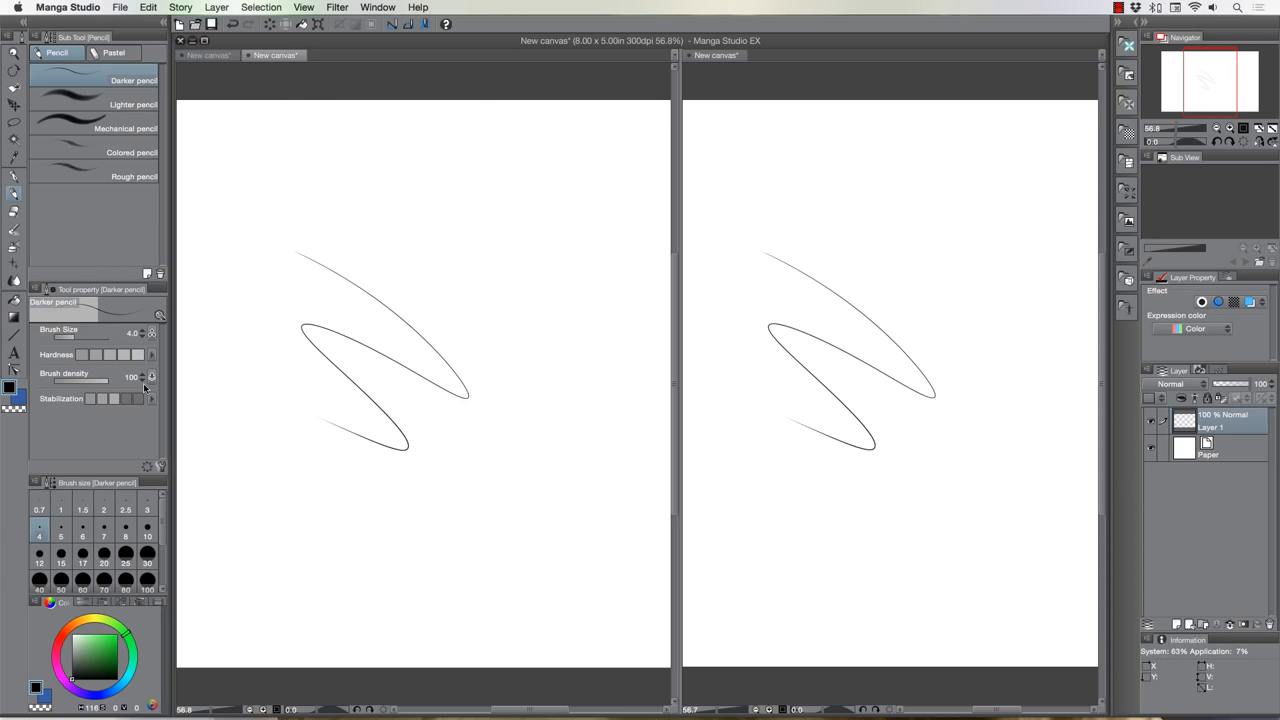
pyautogui.press('super+z')
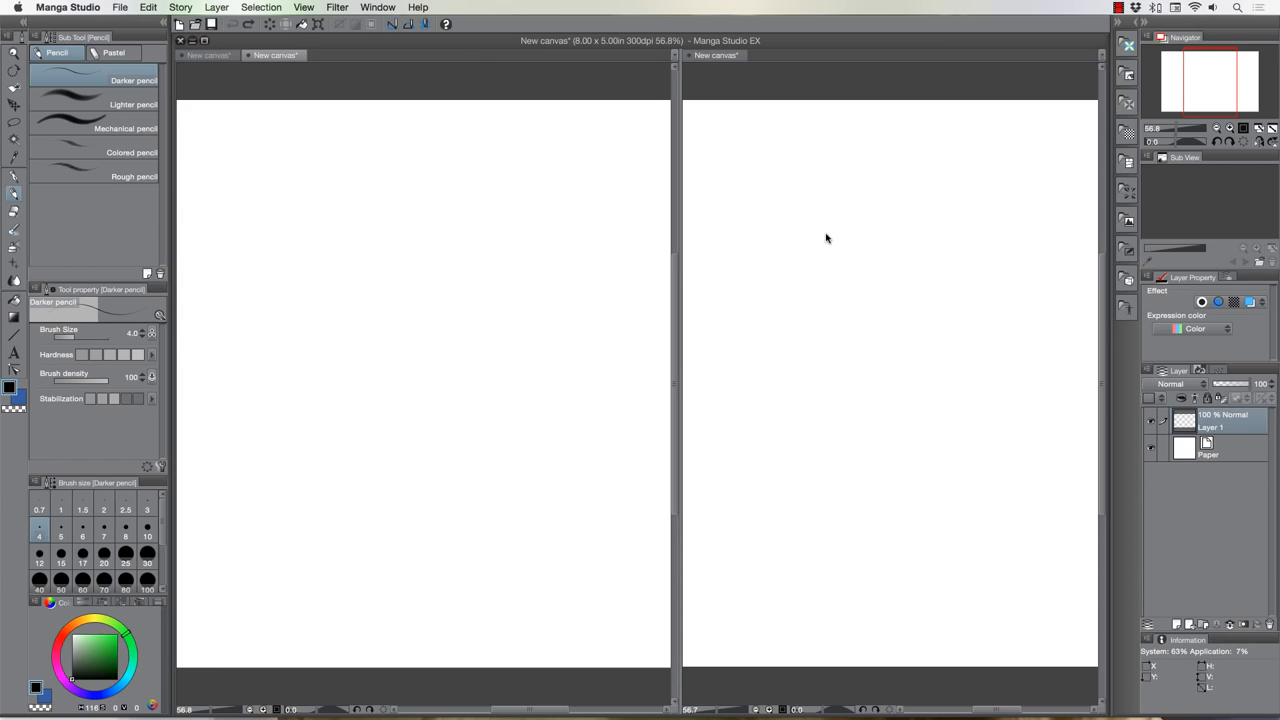
# Pan the whole page within the right view and verify a zigzag test stroke mirrors, then undo it
pyautogui.click(715, 55)
pyautogui.scroll(-3, 816, 175)
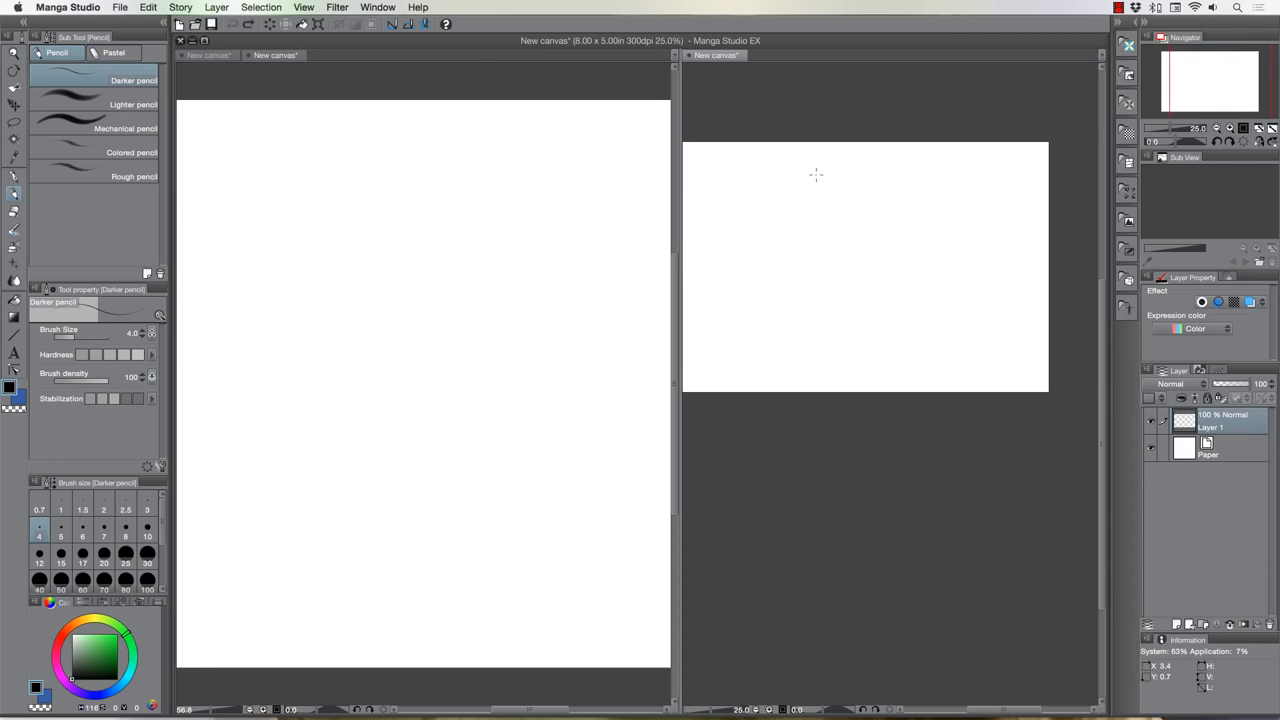
pyautogui.moveTo(816, 175); pyautogui.dragTo(860, 258)
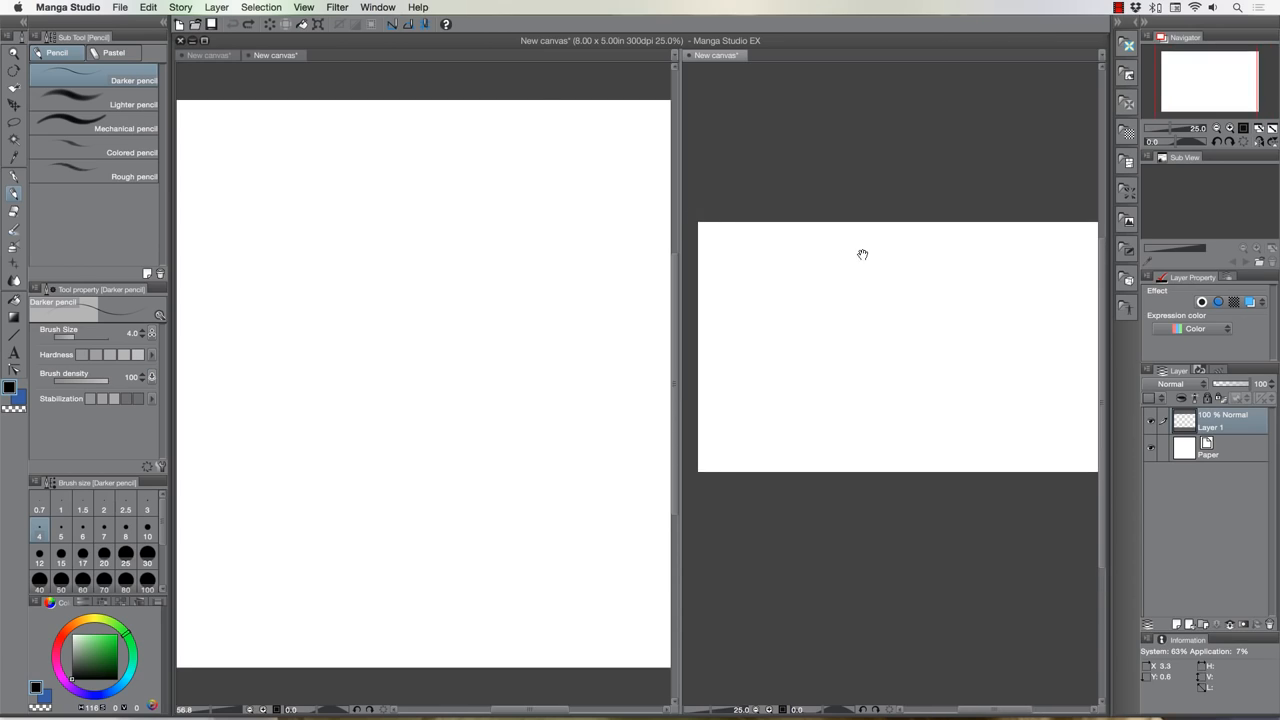
pyautogui.click(275, 55)
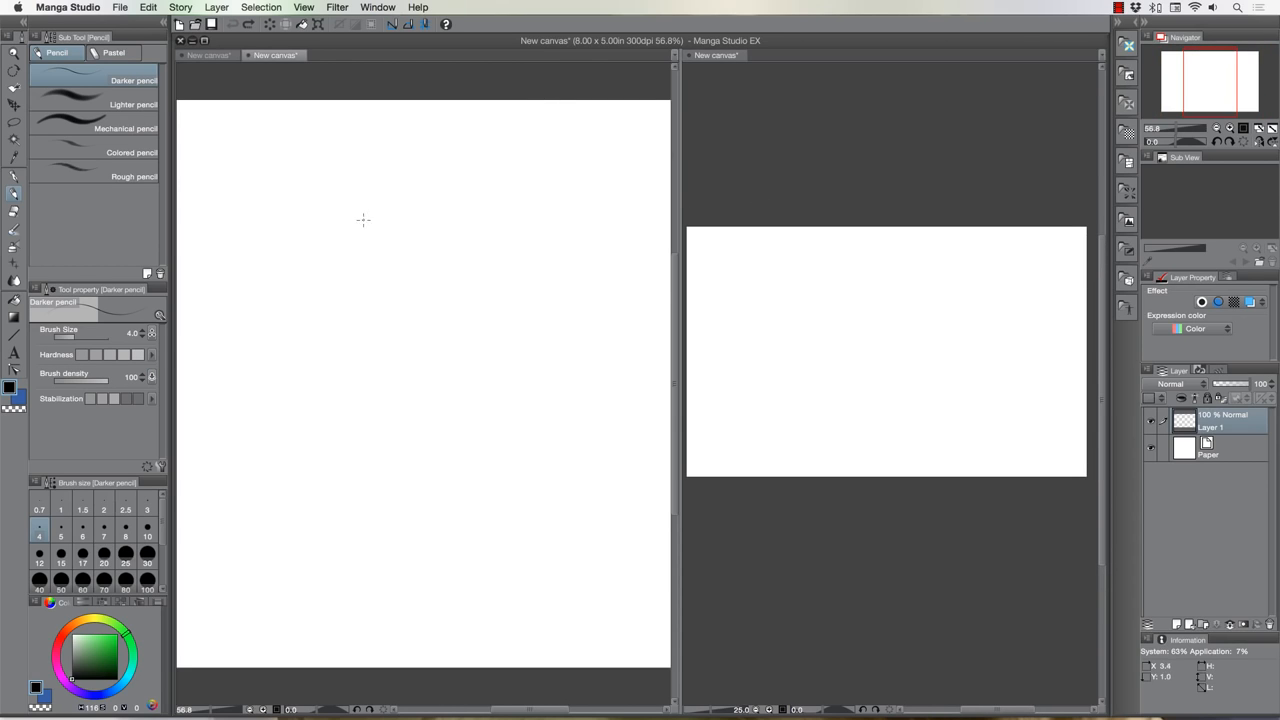
pyautogui.moveTo(365, 222); pyautogui.dragTo(260, 285)
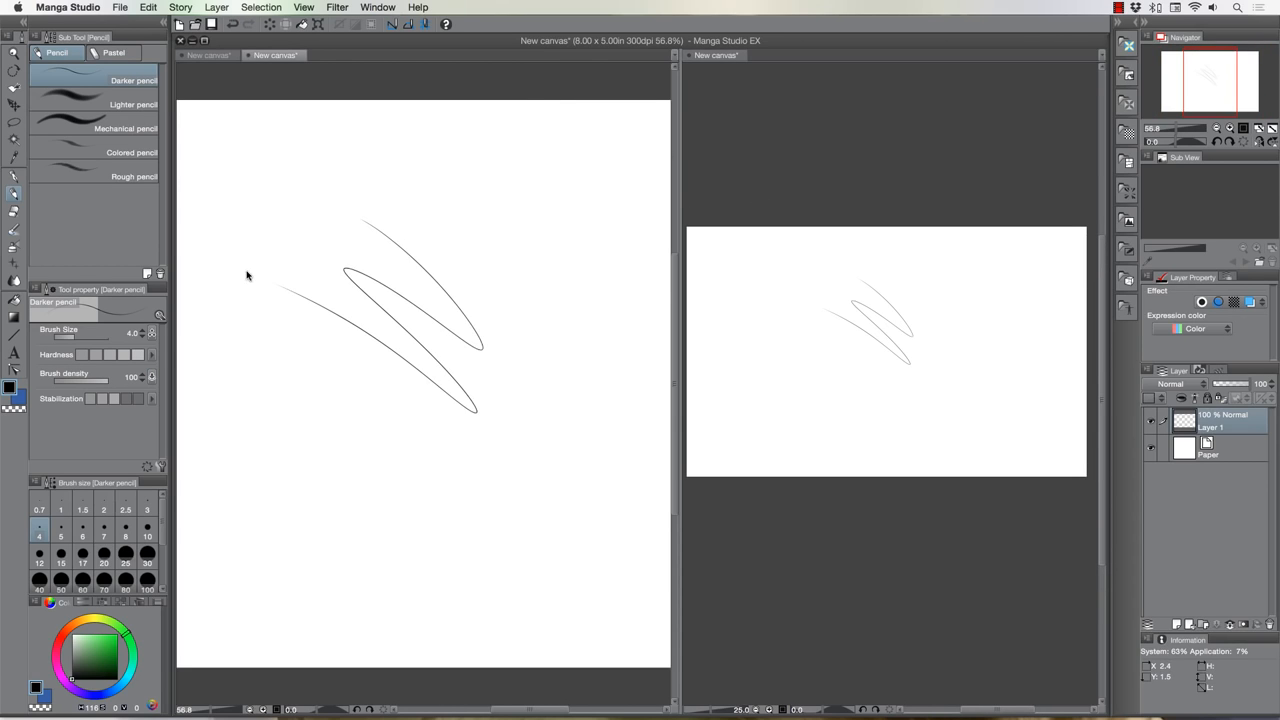
pyautogui.press('super+z')
pyautogui.click(855, 155)
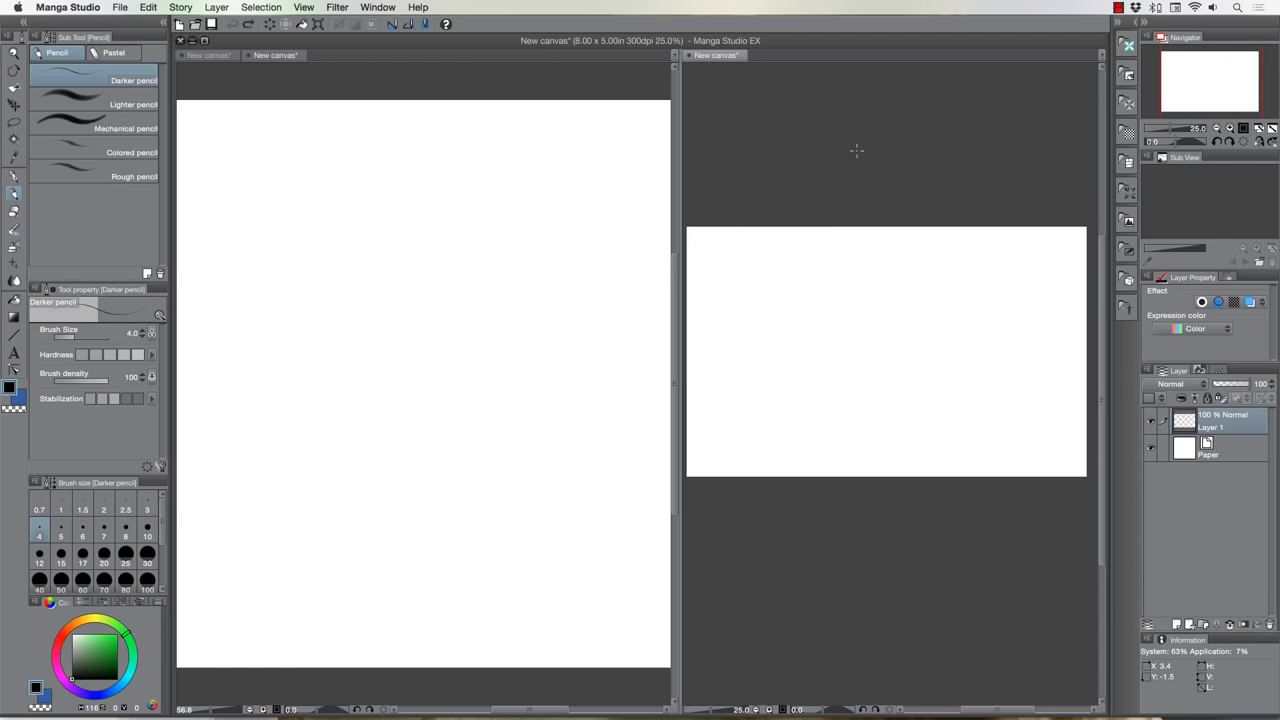
# Sketch the rough cranium circle, curved centre lines and diagonal jaw lines of the head
pyautogui.click(1260, 142)
pyautogui.click(375, 252)
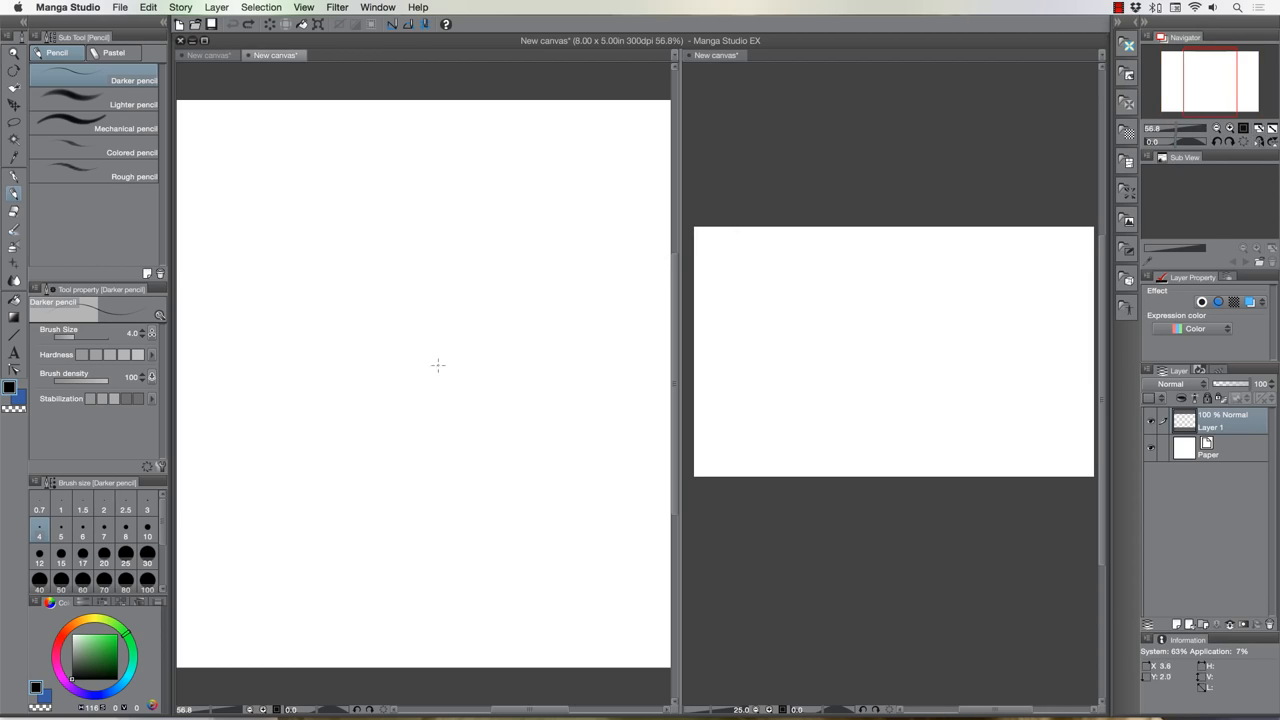
pyautogui.moveTo(380, 295); pyautogui.dragTo(305, 340)
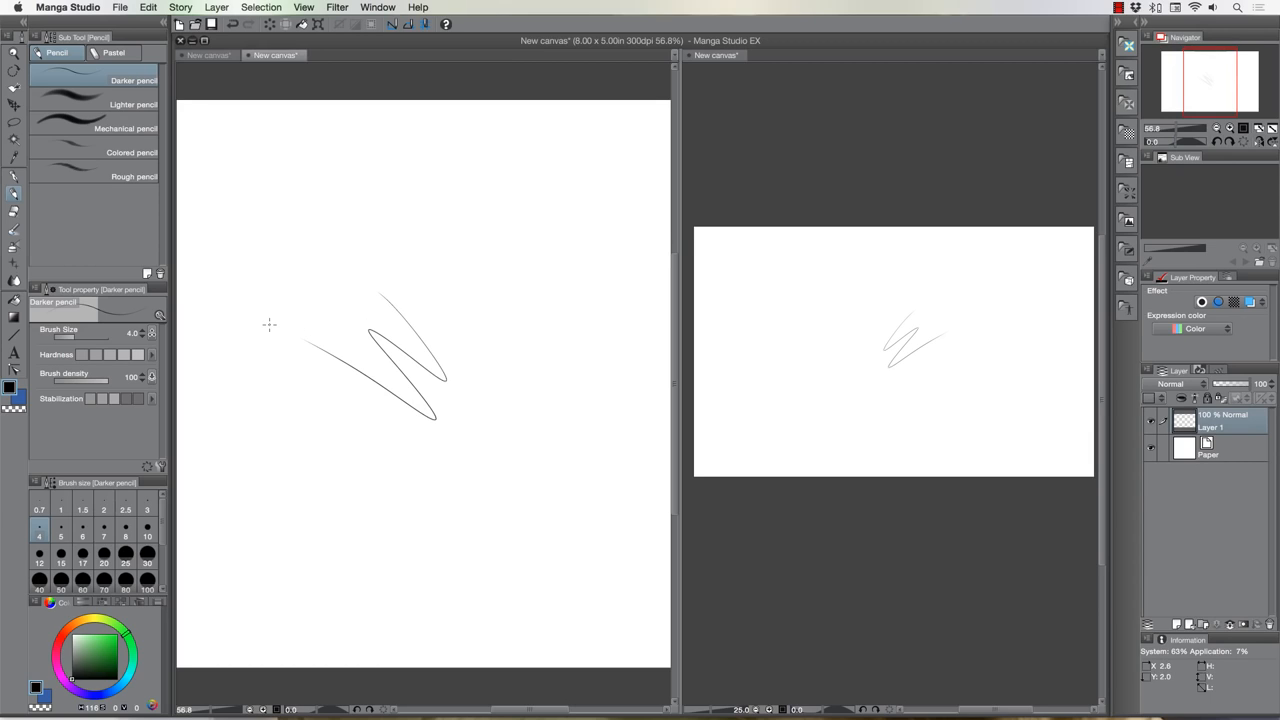
pyautogui.press('super+z')
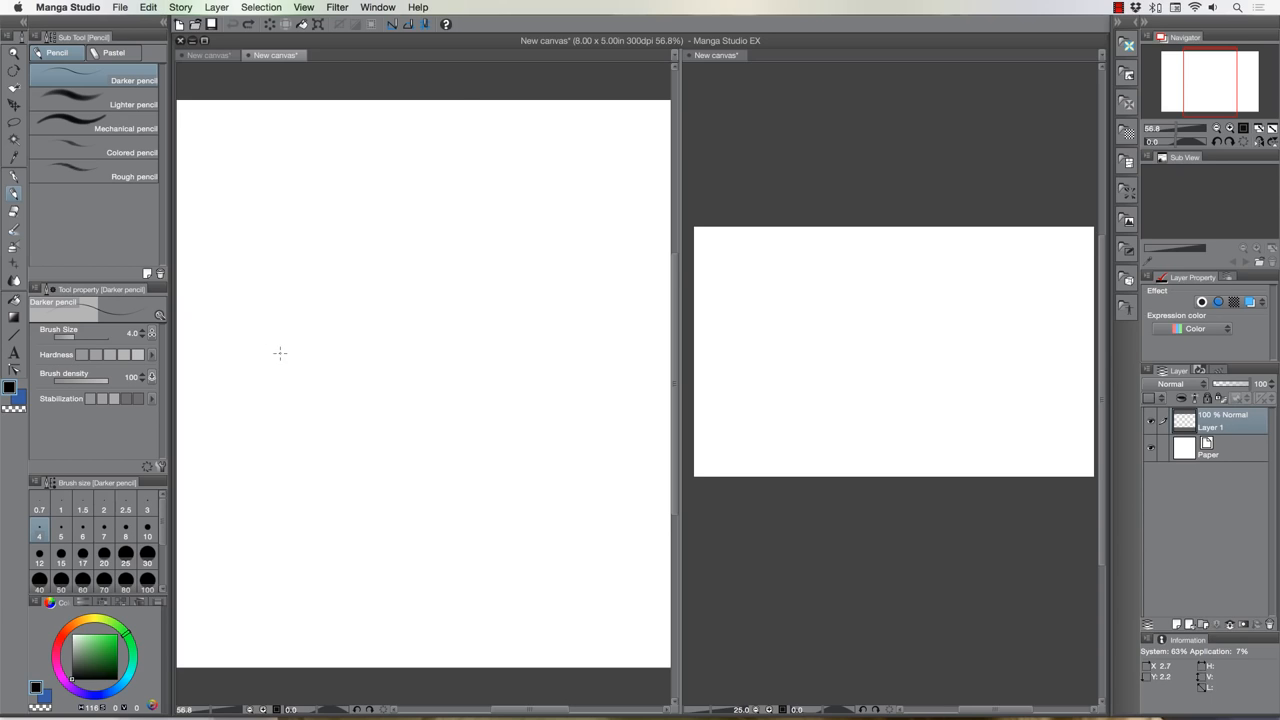
pyautogui.scroll(2, 292, 356)
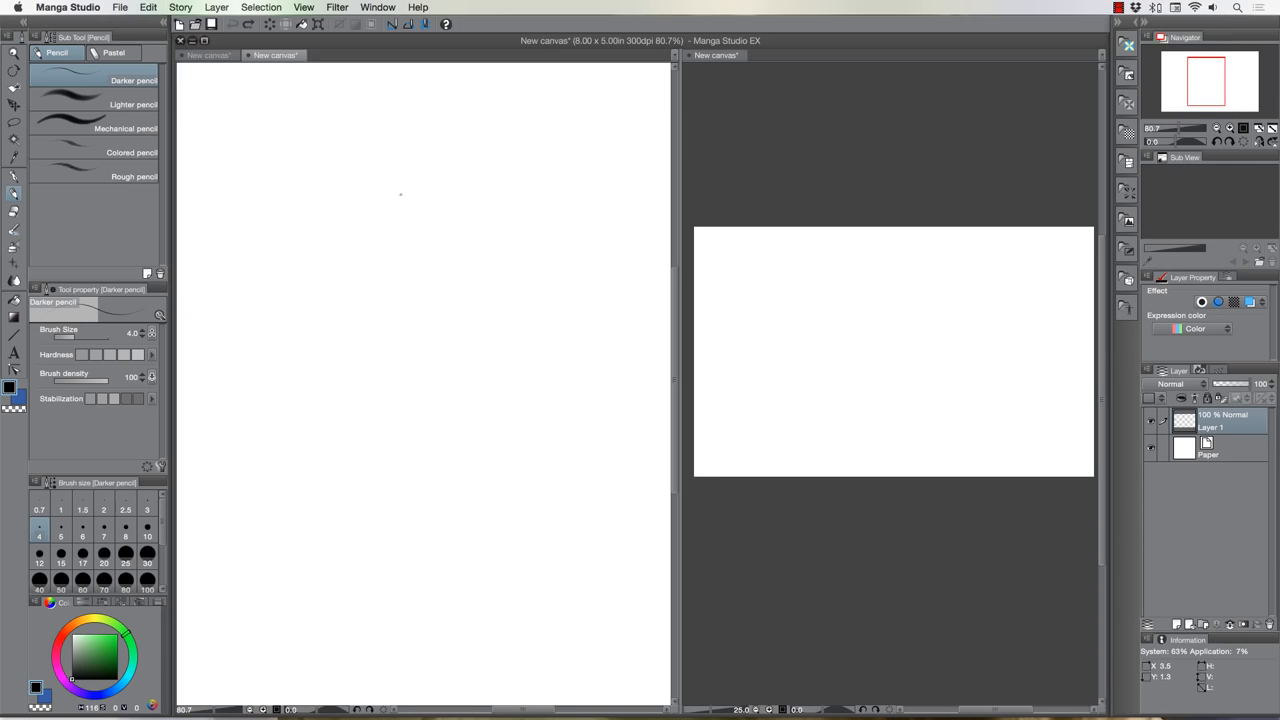
pyautogui.moveTo(382, 214)
pyautogui.mouseDown()
pyautogui.moveTo(520, 250)
pyautogui.moveTo(350, 300)
pyautogui.moveTo(530, 260)
pyautogui.moveTo(440, 388)
pyautogui.mouseUp()
pyautogui.moveTo(424, 192)
pyautogui.mouseDown()
pyautogui.moveTo(476, 334)
pyautogui.moveTo(478, 384)
pyautogui.mouseUp()
pyautogui.moveTo(476, 320); pyautogui.dragTo(478, 444)
pyautogui.moveTo(478, 352)
pyautogui.mouseDown()
pyautogui.moveTo(477, 474)
pyautogui.moveTo(490, 474)
pyautogui.moveTo(446, 470)
pyautogui.moveTo(386, 428)
pyautogui.mouseUp()
pyautogui.moveTo(482, 470)
pyautogui.mouseDown()
pyautogui.moveTo(524, 422)
pyautogui.moveTo(490, 464)
pyautogui.moveTo(406, 450)
pyautogui.moveTo(370, 416)
pyautogui.moveTo(356, 352)
pyautogui.moveTo(392, 428)
pyautogui.moveTo(528, 408)
pyautogui.moveTo(530, 274)
pyautogui.moveTo(534, 364)
pyautogui.mouseUp()
pyautogui.moveTo(526, 398)
pyautogui.mouseDown()
pyautogui.moveTo(522, 256)
pyautogui.moveTo(486, 210)
pyautogui.moveTo(378, 194)
pyautogui.moveTo(328, 314)
pyautogui.mouseUp()
# Sketch the side plane and ear arc and reinforce both jaw lines down to the chin
pyautogui.moveTo(334, 248); pyautogui.dragTo(342, 346)
pyautogui.moveTo(330, 278); pyautogui.dragTo(338, 348)
pyautogui.moveTo(330, 300); pyautogui.dragTo(396, 354)
pyautogui.moveTo(362, 256); pyautogui.dragTo(398, 430)
pyautogui.moveTo(362, 278); pyautogui.dragTo(398, 426)
pyautogui.moveTo(530, 252)
pyautogui.mouseDown()
pyautogui.moveTo(528, 376)
pyautogui.moveTo(496, 468)
pyautogui.moveTo(438, 462)
pyautogui.moveTo(382, 430)
pyautogui.moveTo(356, 350)
pyautogui.mouseUp()
pyautogui.moveTo(360, 270)
pyautogui.mouseDown()
pyautogui.moveTo(332, 350)
pyautogui.moveTo(352, 382)
pyautogui.mouseUp()
# Darken the ear and draw the left and right neck lines with a vertical line left of the neck
pyautogui.moveTo(340, 318); pyautogui.dragTo(372, 484)
pyautogui.moveTo(478, 474); pyautogui.dragTo(478, 496)
pyautogui.moveTo(362, 390); pyautogui.dragTo(370, 462)
pyautogui.moveTo(486, 468); pyautogui.dragTo(488, 494)
pyautogui.moveTo(484, 470); pyautogui.dragTo(484, 494)
pyautogui.moveTo(364, 412); pyautogui.dragTo(367, 442)
pyautogui.moveTo(486, 464); pyautogui.dragTo(482, 500)
pyautogui.moveTo(347, 362); pyautogui.dragTo(348, 430)
pyautogui.moveTo(496, 458); pyautogui.dragTo(498, 492)
pyautogui.moveTo(344, 372); pyautogui.dragTo(346, 424)
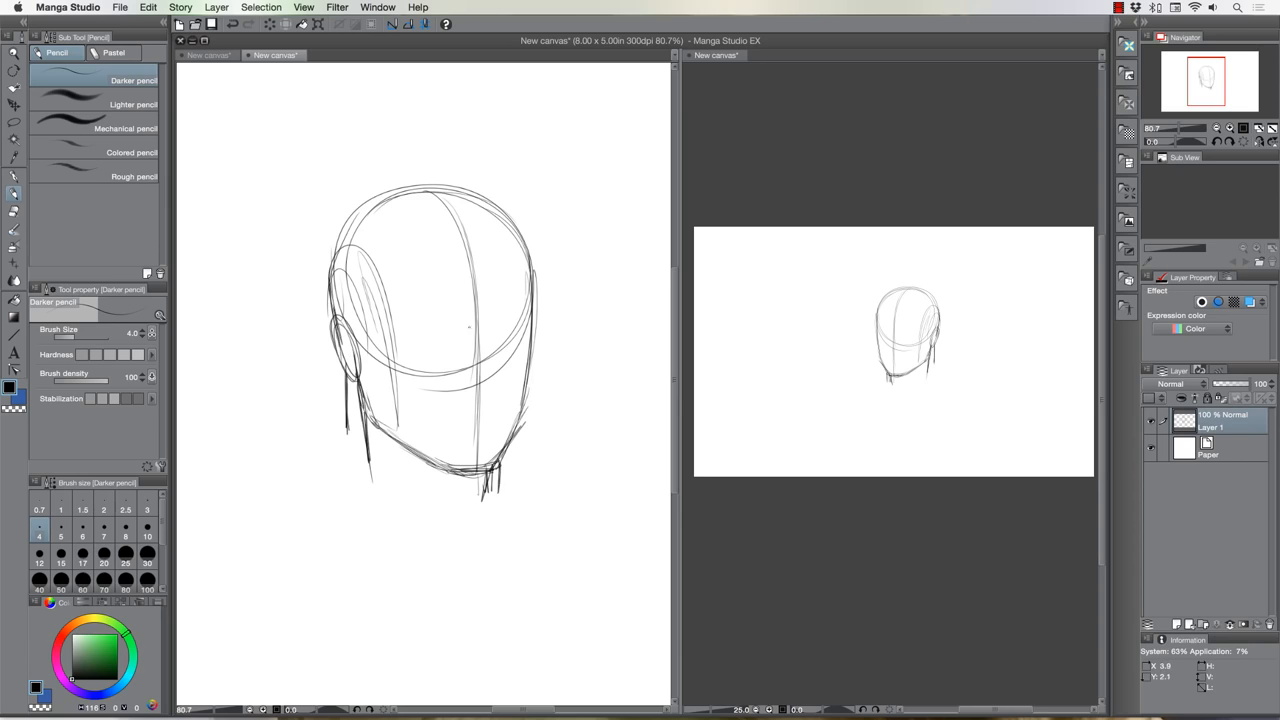
# Draw horizontal brow, nose and mouth guide lines across the face
pyautogui.moveTo(474, 322)
pyautogui.mouseDown()
pyautogui.moveTo(446, 324)
pyautogui.moveTo(522, 314)
pyautogui.mouseUp()
pyautogui.moveTo(392, 327); pyautogui.dragTo(540, 310)
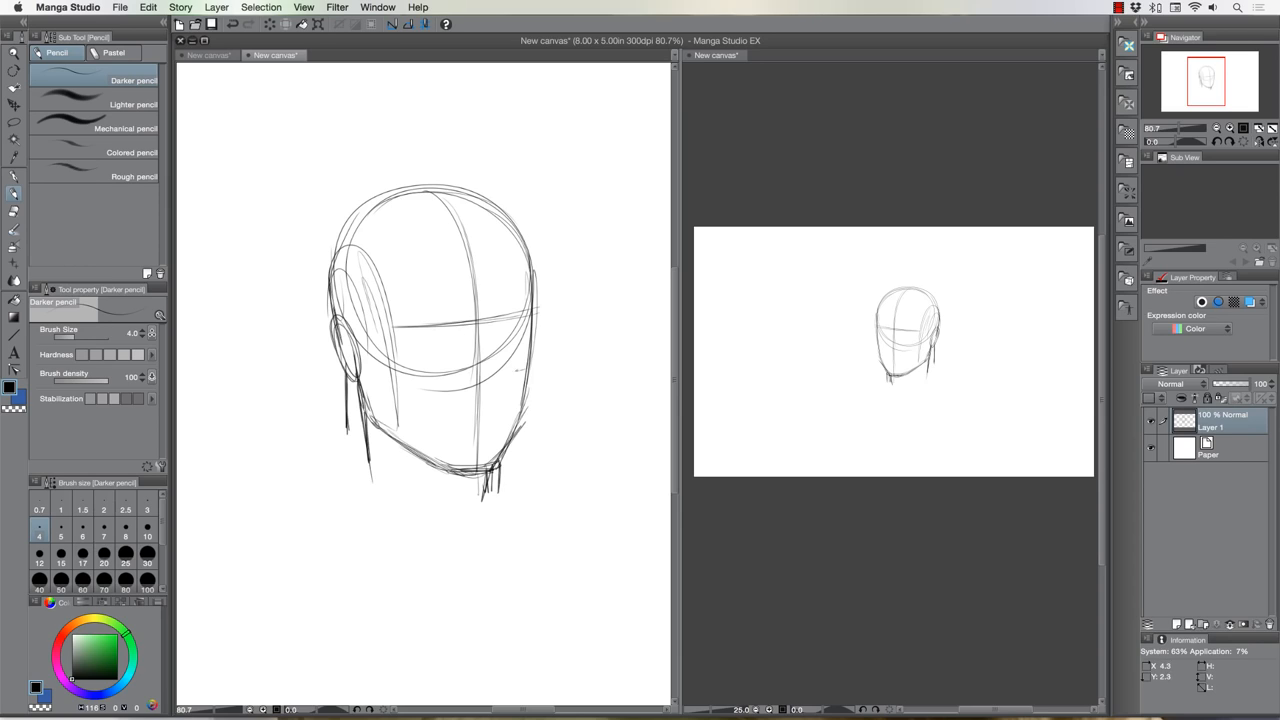
pyautogui.moveTo(414, 382); pyautogui.dragTo(530, 370)
pyautogui.moveTo(422, 420); pyautogui.dragTo(524, 410)
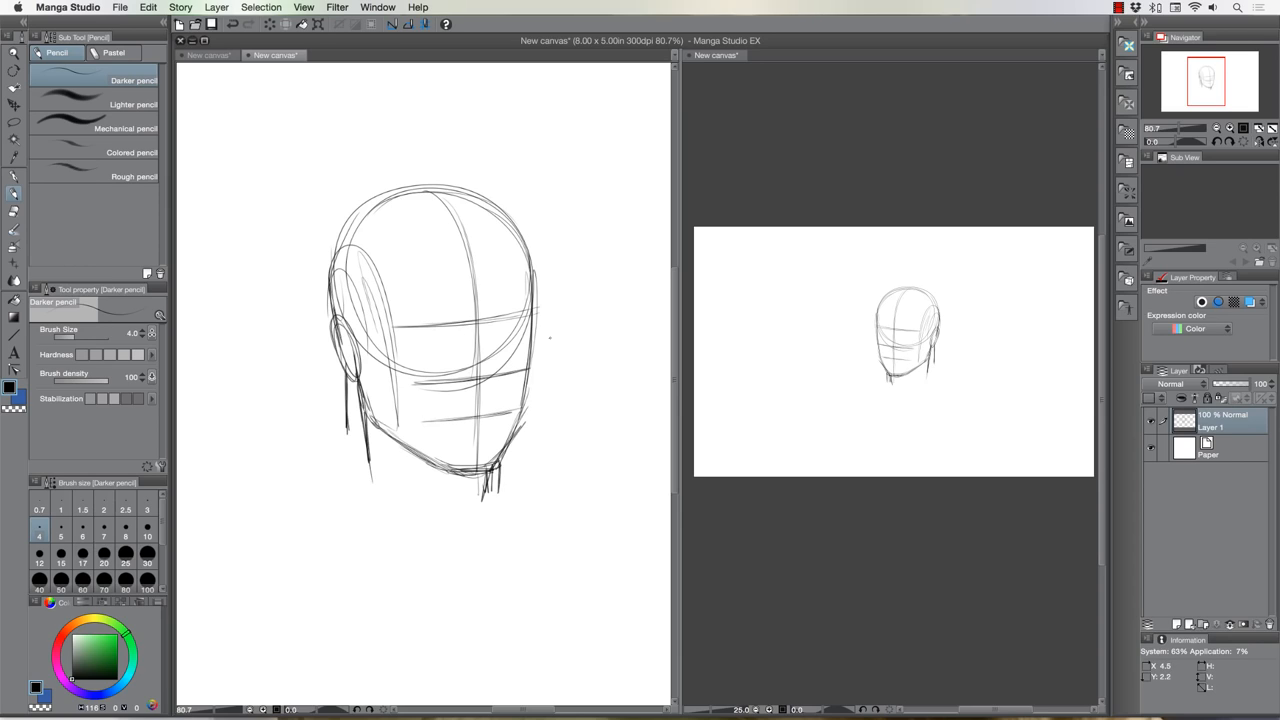
# Zoom in on the head in both views and switch back to the Darker pencil
pyautogui.press('z')
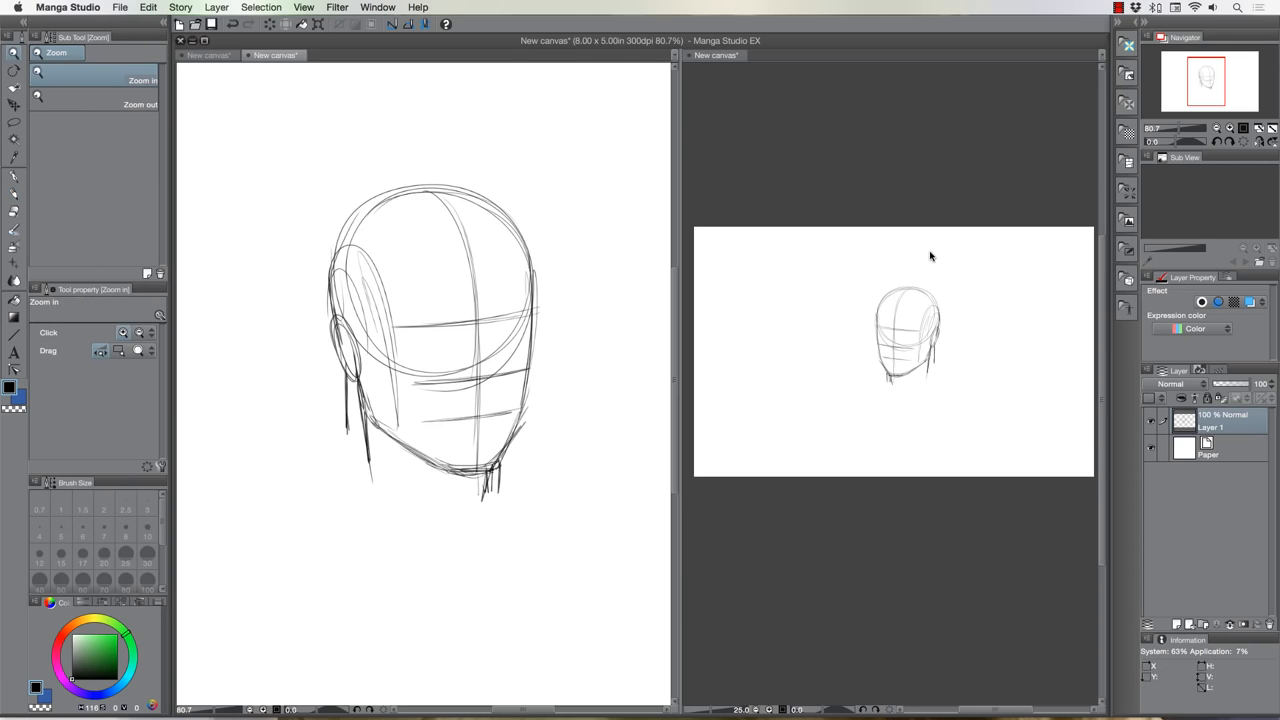
pyautogui.click(928, 262)
pyautogui.moveTo(936, 273); pyautogui.dragTo(813, 366)
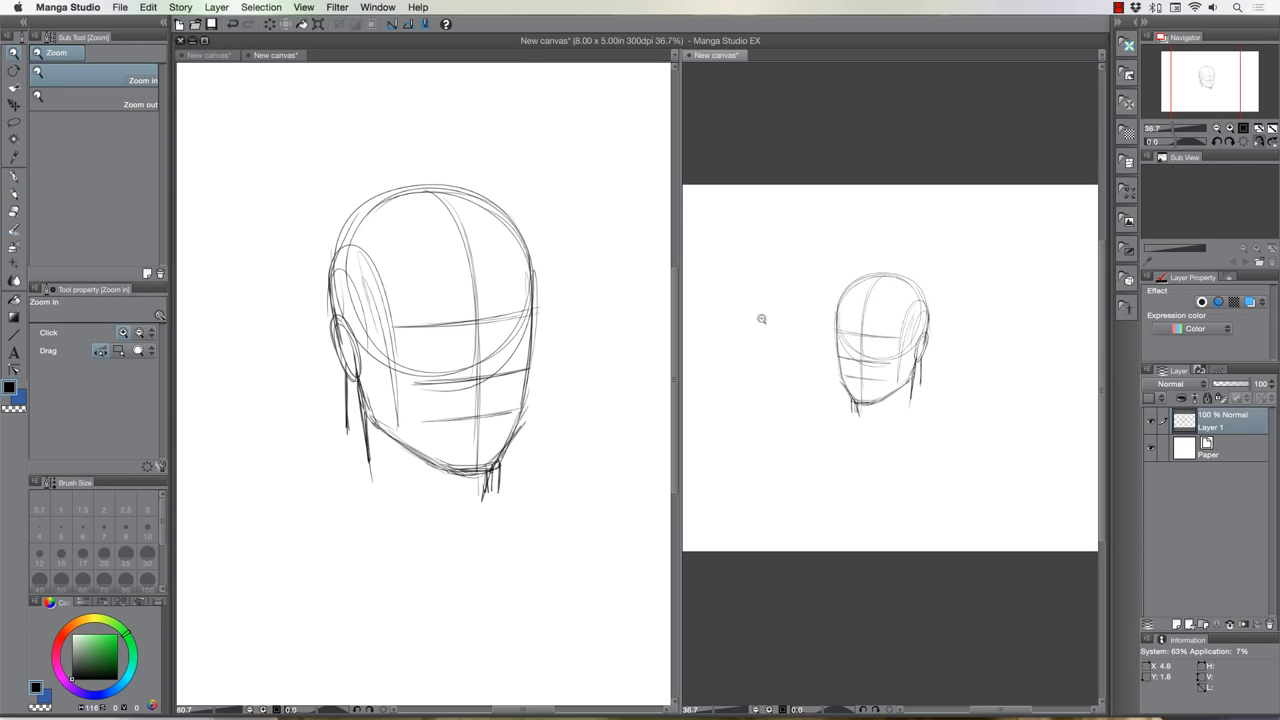
pyautogui.click(476, 312)
pyautogui.moveTo(476, 312); pyautogui.dragTo(474, 294)
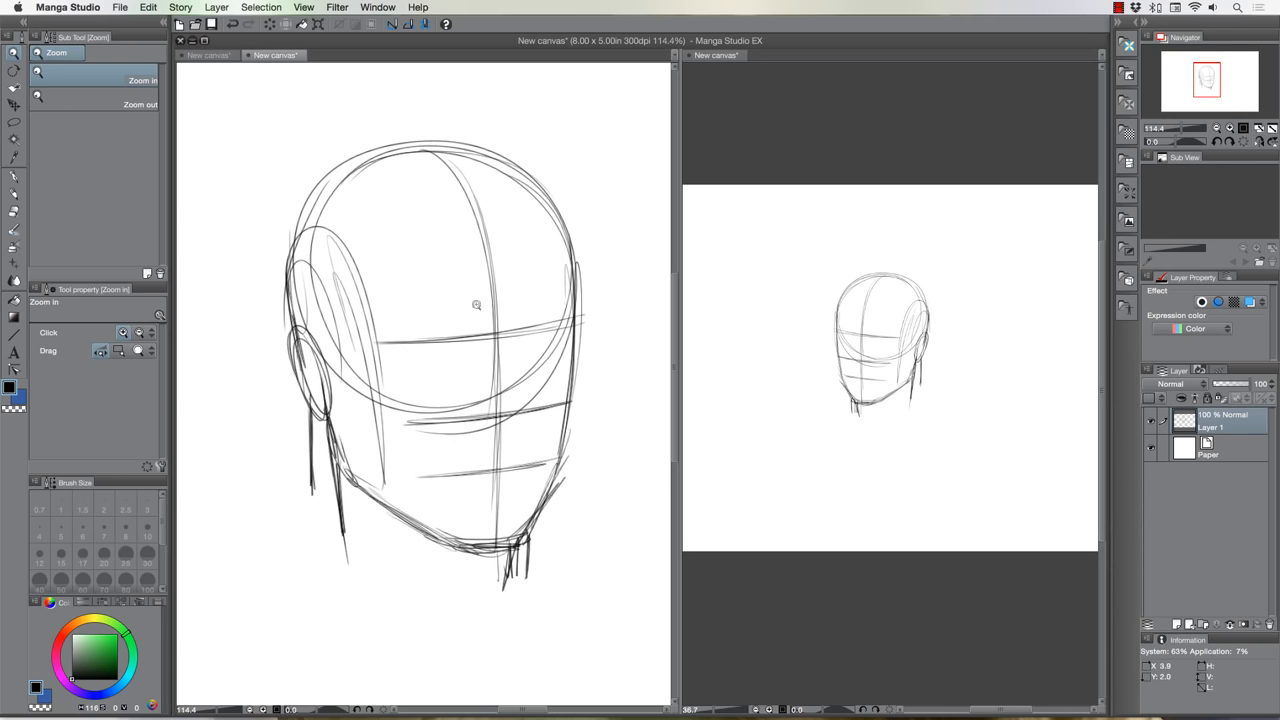
pyautogui.click(14, 196)
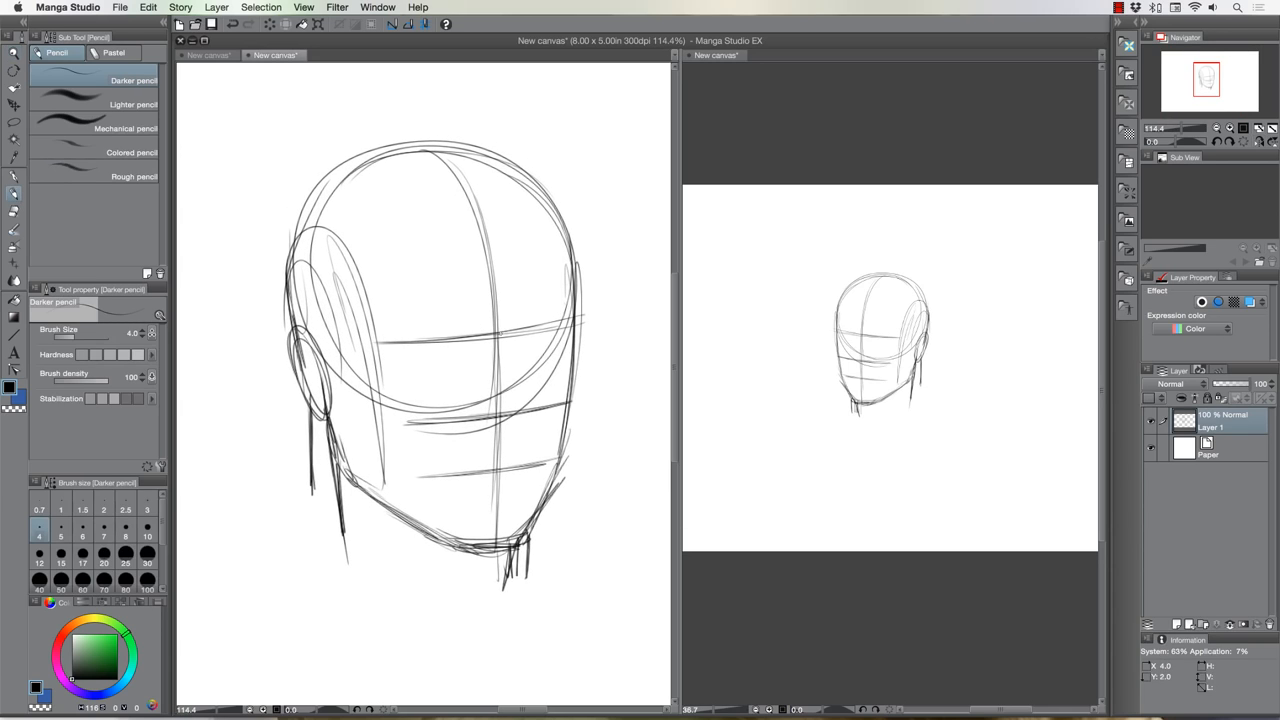
# Darken the brow line, ear outline, left side of the face and cheek-to-chin lines
pyautogui.moveTo(568, 326)
pyautogui.mouseDown()
pyautogui.moveTo(378, 350)
pyautogui.moveTo(320, 376)
pyautogui.mouseUp()
pyautogui.moveTo(300, 334)
pyautogui.mouseDown()
pyautogui.moveTo(288, 356)
pyautogui.moveTo(316, 424)
pyautogui.mouseUp()
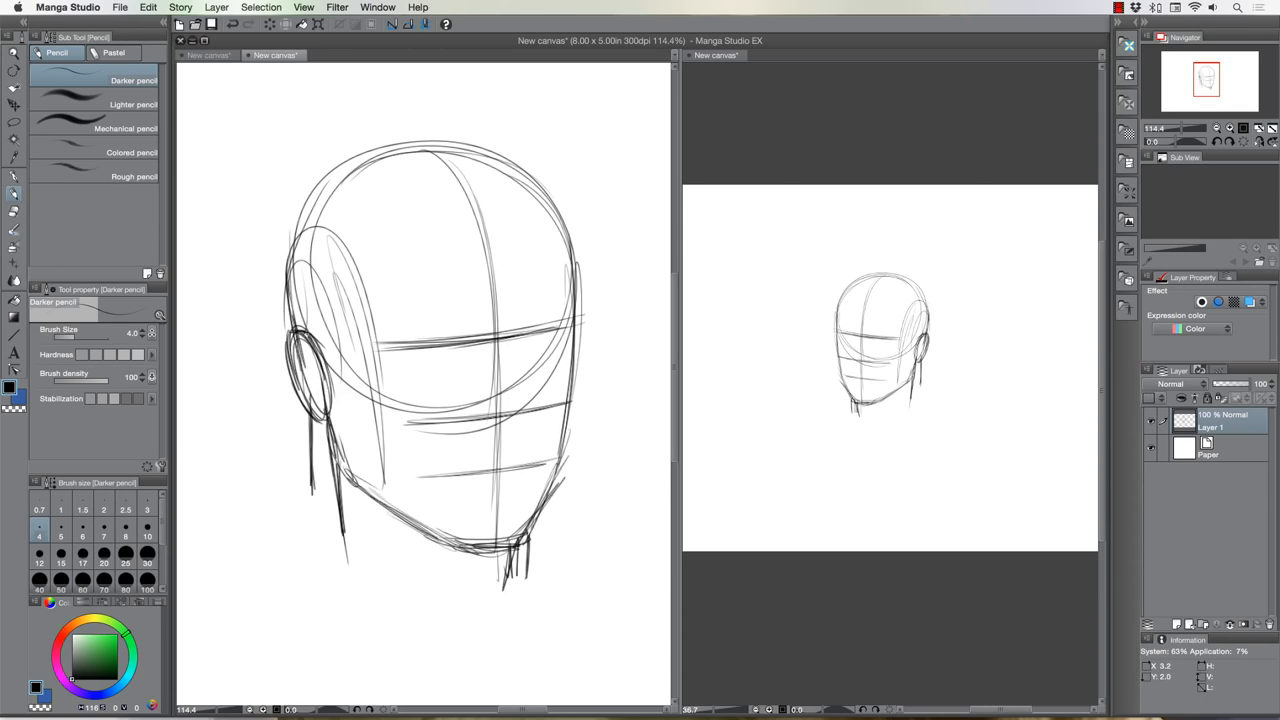
pyautogui.moveTo(310, 328)
pyautogui.mouseDown()
pyautogui.moveTo(338, 406)
pyautogui.moveTo(308, 336)
pyautogui.moveTo(326, 408)
pyautogui.moveTo(312, 426)
pyautogui.mouseUp()
pyautogui.moveTo(322, 350); pyautogui.dragTo(340, 418)
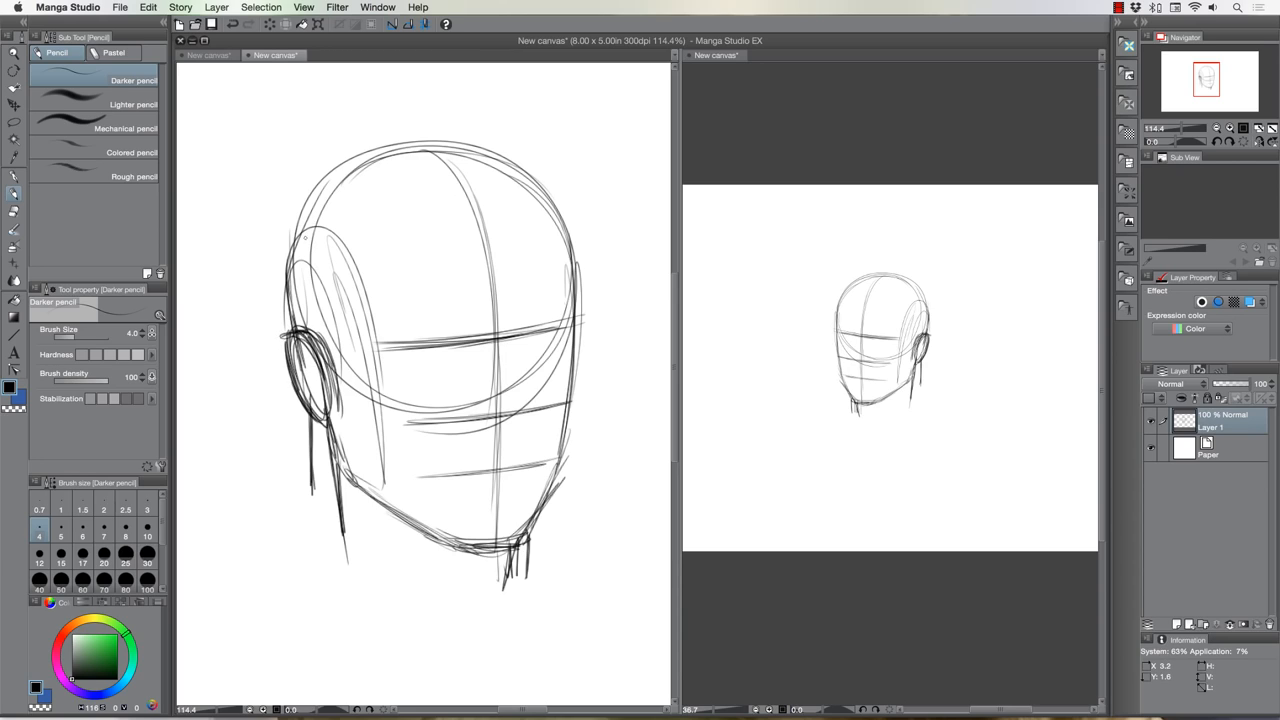
pyautogui.moveTo(306, 230)
pyautogui.mouseDown()
pyautogui.moveTo(372, 330)
pyautogui.moveTo(380, 404)
pyautogui.moveTo(440, 546)
pyautogui.mouseUp()
pyautogui.moveTo(396, 418)
pyautogui.mouseDown()
pyautogui.moveTo(450, 542)
pyautogui.moveTo(518, 538)
pyautogui.moveTo(548, 478)
pyautogui.moveTo(556, 410)
pyautogui.mouseUp()
# Darken the right jaw edge and the top and upper-left head outline
pyautogui.moveTo(556, 464); pyautogui.dragTo(566, 354)
pyautogui.moveTo(566, 440); pyautogui.dragTo(572, 266)
pyautogui.moveTo(572, 340)
pyautogui.mouseDown()
pyautogui.moveTo(560, 240)
pyautogui.moveTo(534, 196)
pyautogui.moveTo(466, 158)
pyautogui.moveTo(430, 158)
pyautogui.mouseUp()
pyautogui.moveTo(286, 250)
pyautogui.mouseDown()
pyautogui.moveTo(360, 170)
pyautogui.moveTo(320, 200)
pyautogui.mouseUp()
pyautogui.moveTo(400, 154)
pyautogui.mouseDown()
pyautogui.moveTo(330, 190)
pyautogui.moveTo(286, 320)
pyautogui.moveTo(324, 410)
pyautogui.moveTo(310, 458)
pyautogui.mouseUp()
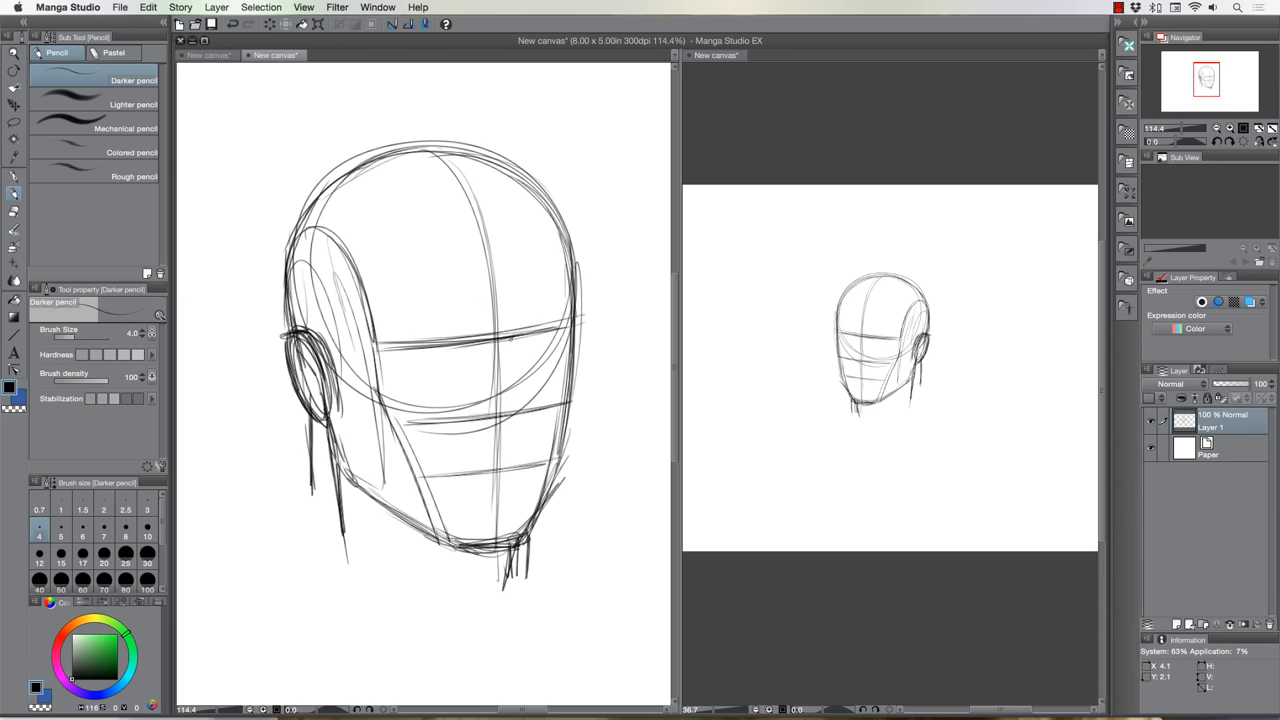
# Sketch the side of the nose, both eyes and both eyebrows
pyautogui.moveTo(512, 345)
pyautogui.mouseDown()
pyautogui.moveTo(512, 426)
pyautogui.moveTo(470, 430)
pyautogui.moveTo(466, 414)
pyautogui.moveTo(510, 432)
pyautogui.moveTo(500, 458)
pyautogui.moveTo(456, 463)
pyautogui.moveTo(522, 490)
pyautogui.mouseUp()
pyautogui.moveTo(520, 344); pyautogui.dragTo(556, 340)
pyautogui.moveTo(454, 348)
pyautogui.mouseDown()
pyautogui.moveTo(464, 354)
pyautogui.moveTo(402, 354)
pyautogui.mouseUp()
pyautogui.moveTo(522, 348); pyautogui.dragTo(566, 312)
pyautogui.moveTo(468, 334)
pyautogui.mouseDown()
pyautogui.moveTo(388, 332)
pyautogui.moveTo(410, 326)
pyautogui.mouseUp()
pyautogui.moveTo(520, 330); pyautogui.dragTo(558, 316)
# Zoom in further on the head sketch in both canvas views
pyautogui.press('/')
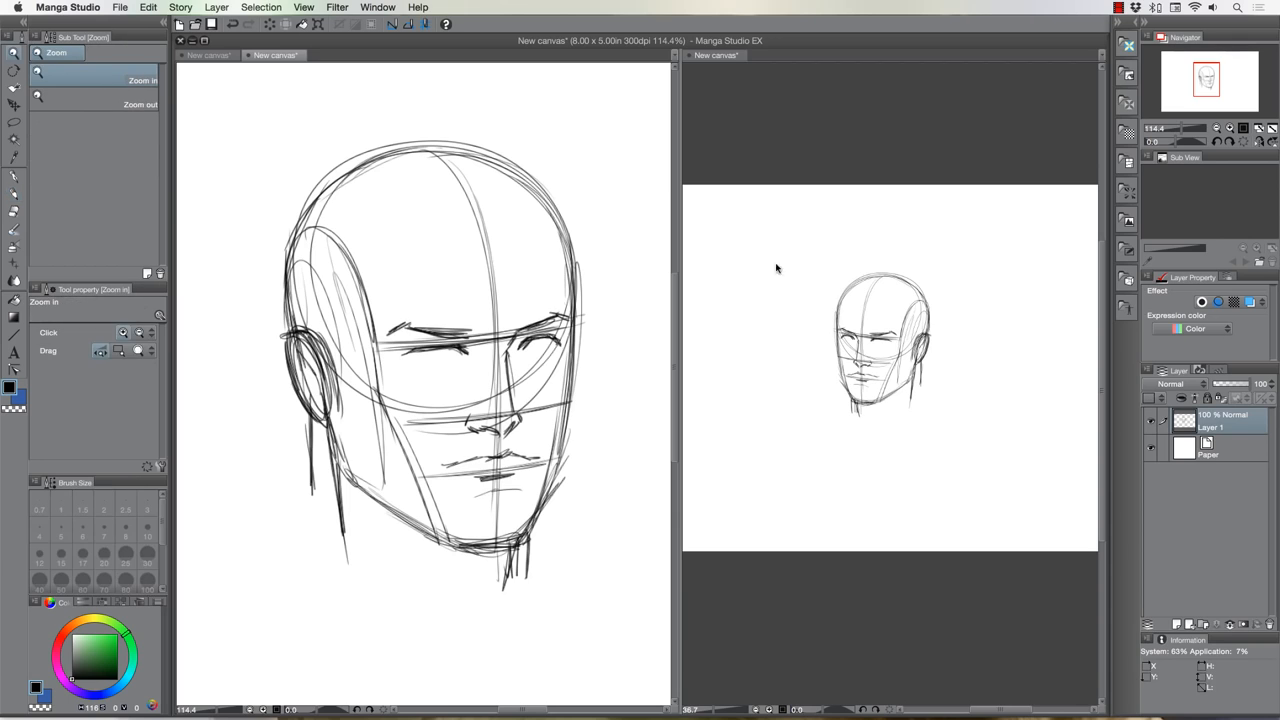
pyautogui.click(866, 310)
pyautogui.moveTo(879, 298)
pyautogui.mouseDown()
pyautogui.moveTo(870, 393)
pyautogui.moveTo(800, 388)
pyautogui.mouseUp()
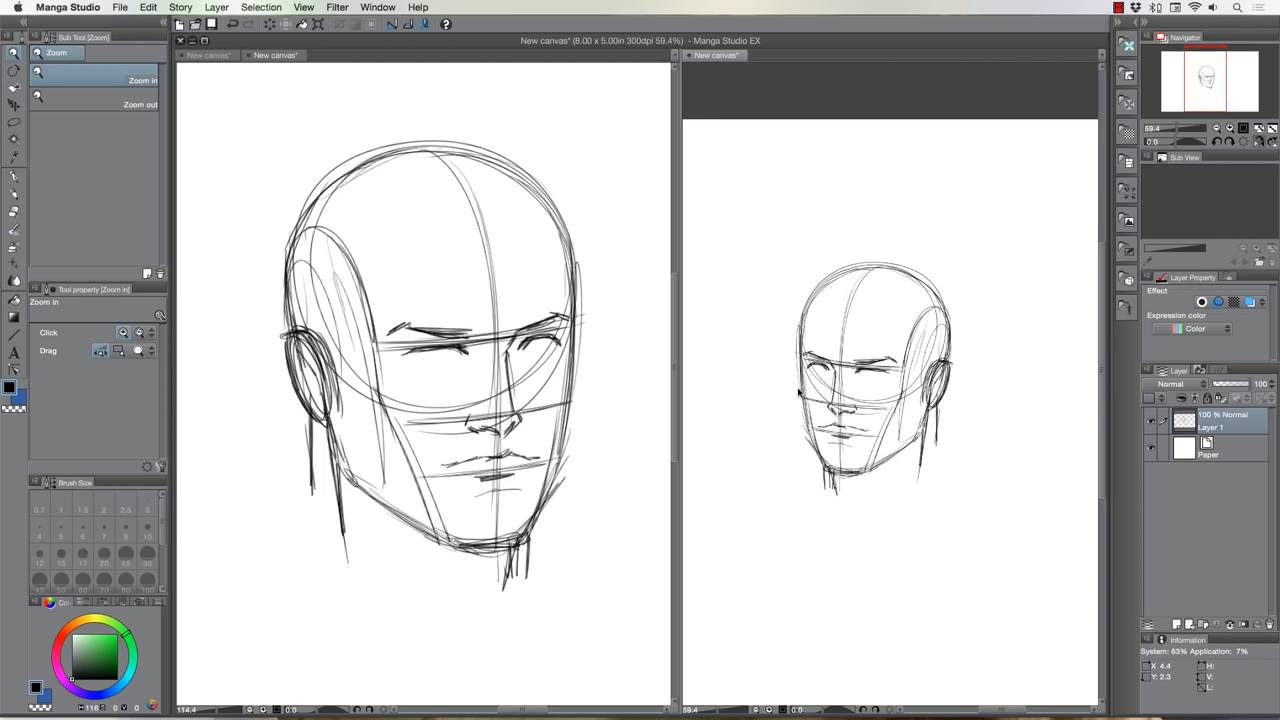
pyautogui.click(455, 338)
pyautogui.moveTo(445, 350); pyautogui.dragTo(428, 347)
# Use a larger Soft eraser to fade the head sketch to faint construction lines
pyautogui.click(14, 208)
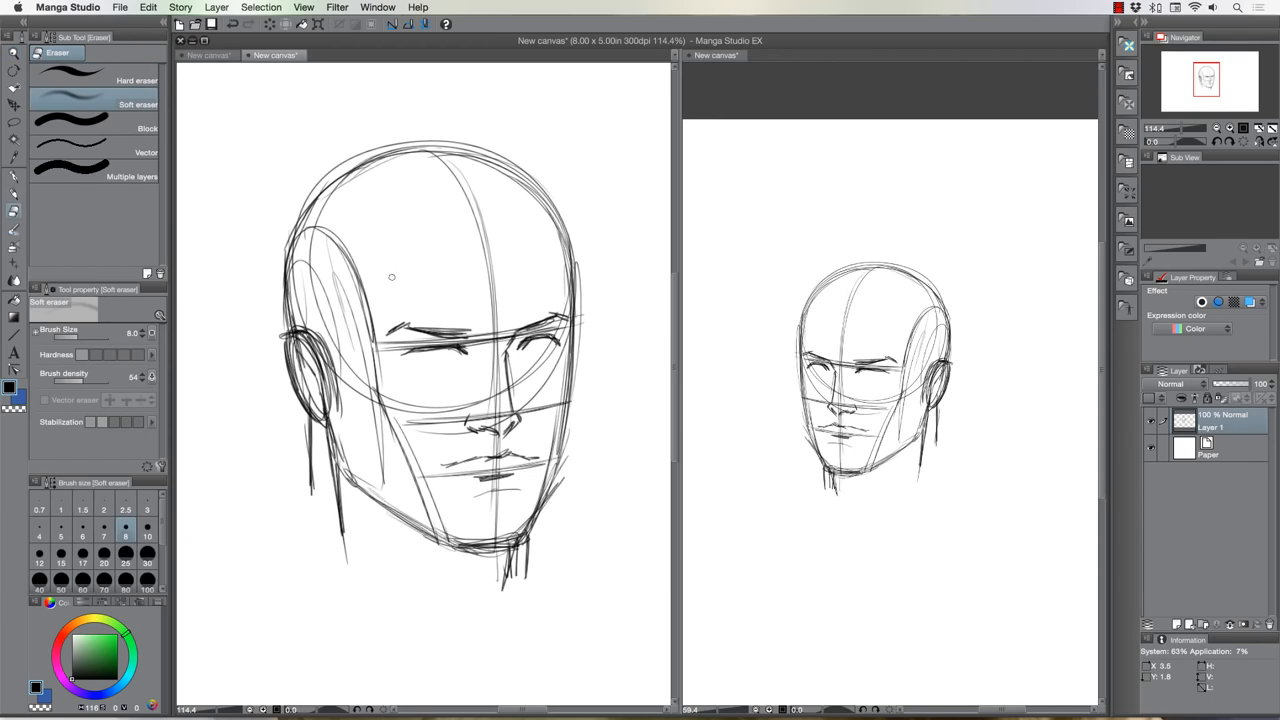
pyautogui.press(']')
pyautogui.press(']')
pyautogui.press(']')
pyautogui.press(']')
pyautogui.press(']')
pyautogui.press(']')
pyautogui.press(']')
pyautogui.press(']')
pyautogui.press(']')
pyautogui.press(']')
pyautogui.press(']')
pyautogui.press(']')
pyautogui.press(']')
pyautogui.press(']')
pyautogui.press(']')
pyautogui.press(']')
pyautogui.press(']')
pyautogui.press(']')
pyautogui.press(']')
pyautogui.press(']')
pyautogui.press(']')
pyautogui.moveTo(480, 450)
pyautogui.mouseDown()
pyautogui.moveTo(305, 265)
pyautogui.moveTo(500, 470)
pyautogui.mouseUp()
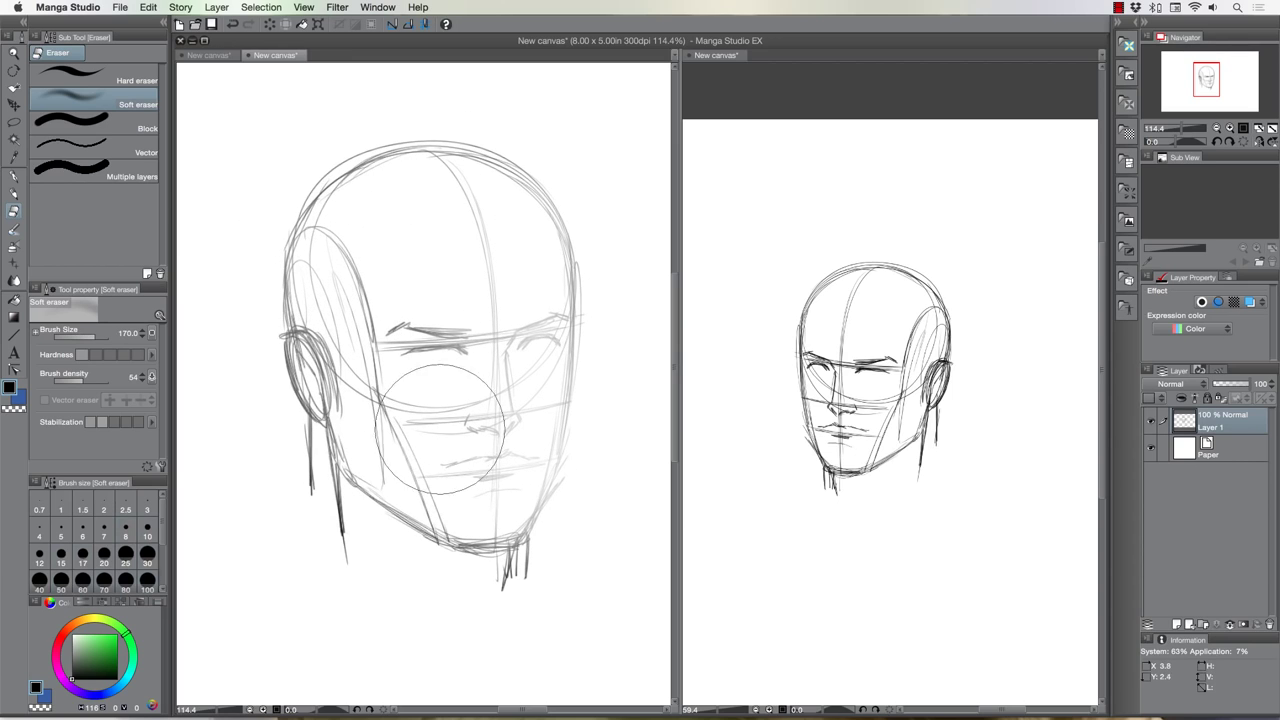
# With the Darker pencil, redraw the eyelids, right cheek and head contour, left eyebrow and nose side
pyautogui.click(14, 193)
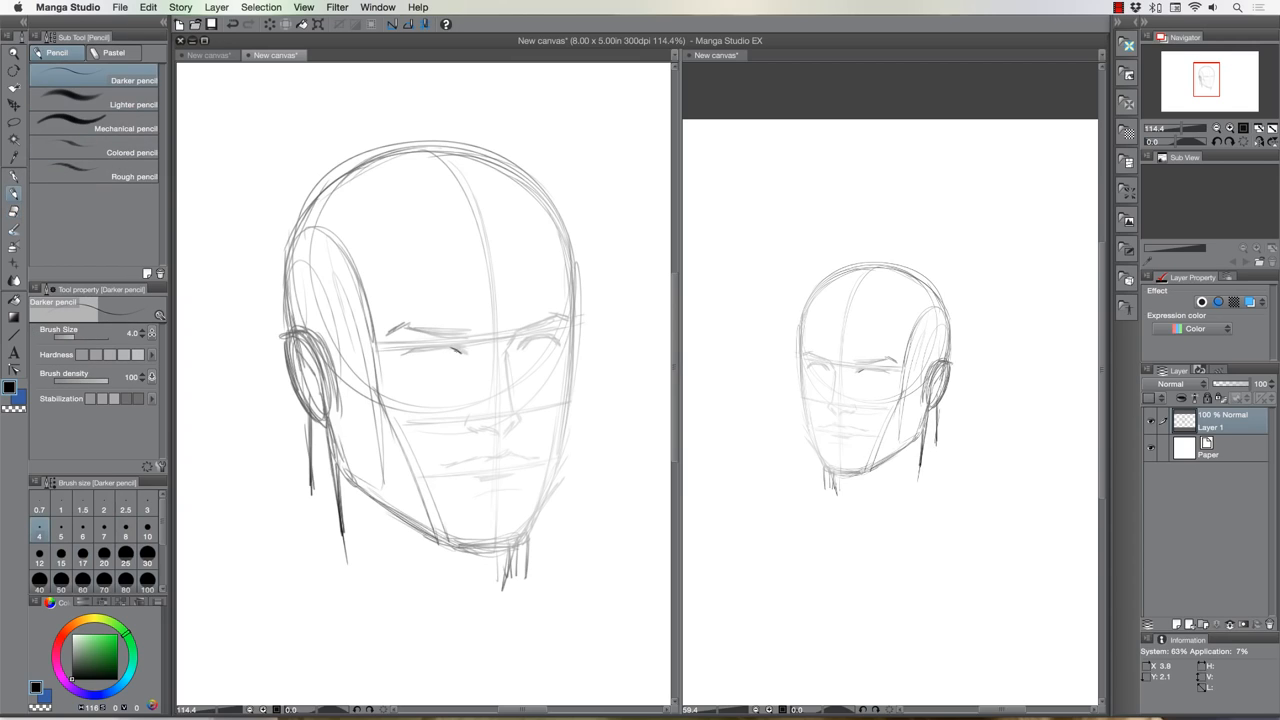
pyautogui.moveTo(418, 350); pyautogui.dragTo(554, 342)
pyautogui.moveTo(560, 352)
pyautogui.mouseDown()
pyautogui.moveTo(440, 362)
pyautogui.moveTo(466, 358)
pyautogui.mouseUp()
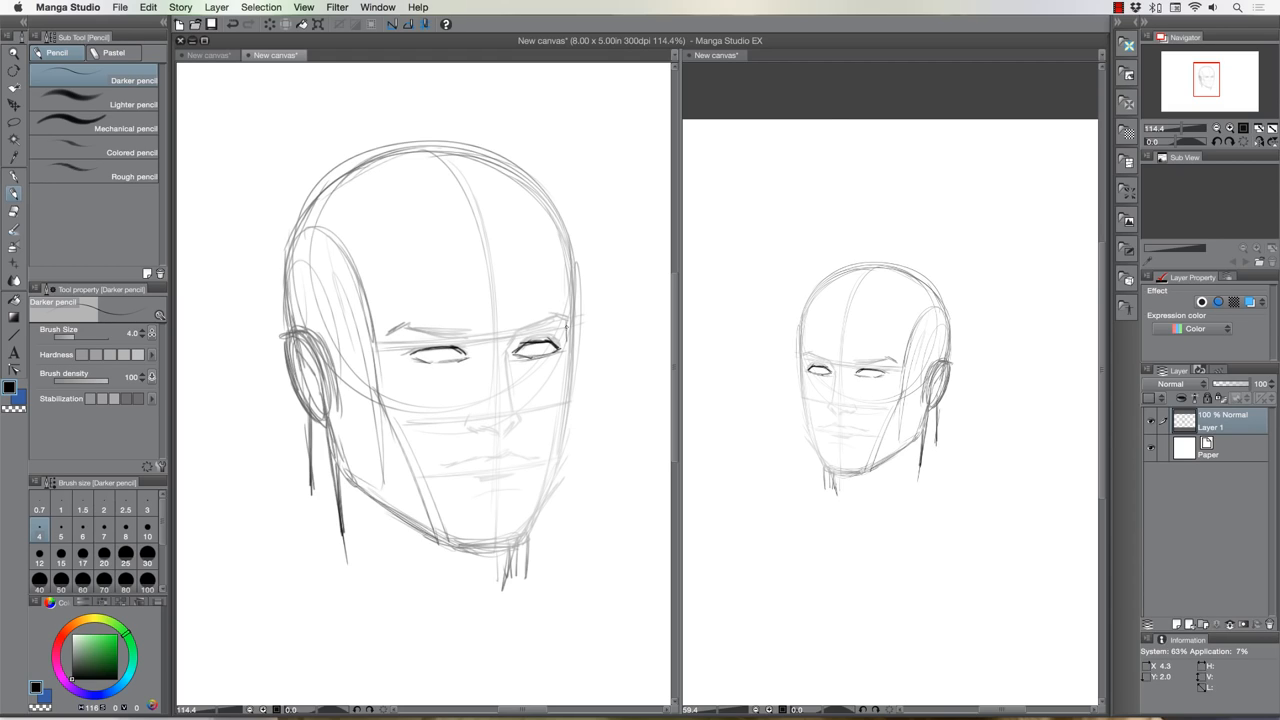
pyautogui.moveTo(566, 346); pyautogui.dragTo(562, 446)
pyautogui.moveTo(568, 396); pyautogui.dragTo(570, 352)
pyautogui.moveTo(568, 302)
pyautogui.mouseDown()
pyautogui.moveTo(560, 240)
pyautogui.moveTo(530, 190)
pyautogui.moveTo(470, 158)
pyautogui.moveTo(545, 215)
pyautogui.moveTo(566, 342)
pyautogui.moveTo(546, 322)
pyautogui.mouseUp()
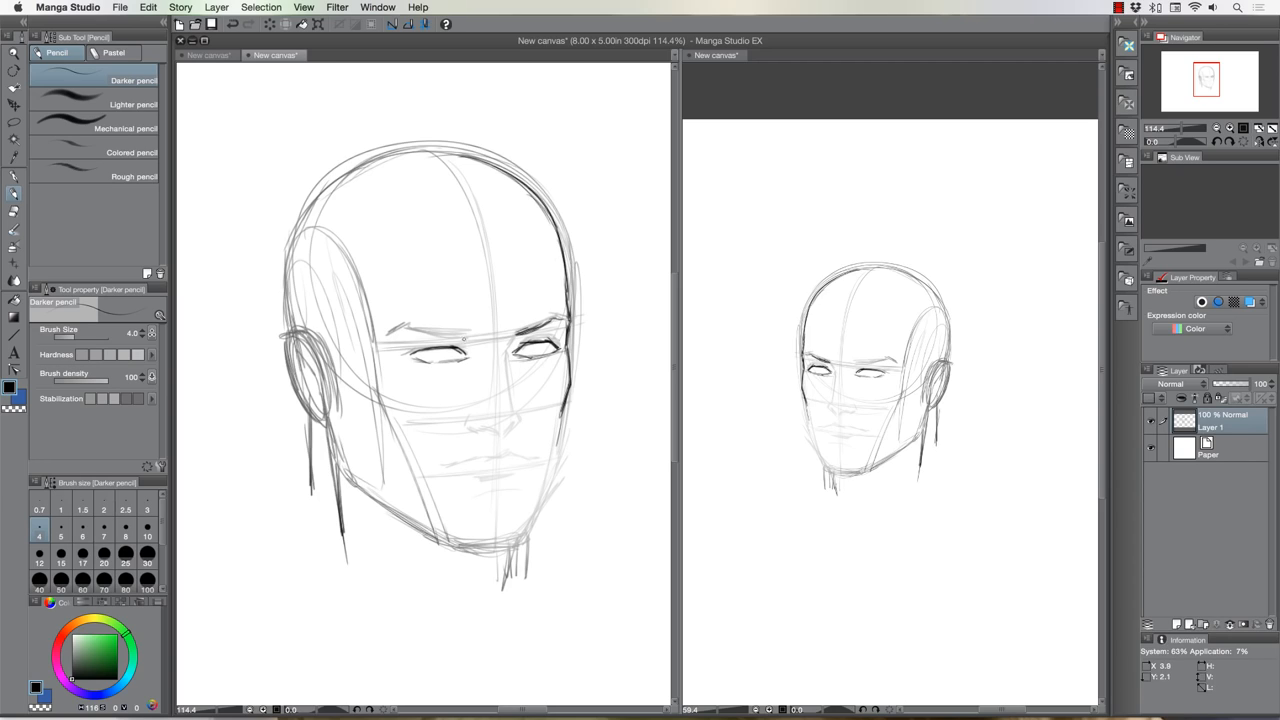
pyautogui.moveTo(470, 336); pyautogui.dragTo(390, 334)
pyautogui.moveTo(505, 362); pyautogui.dragTo(510, 402)
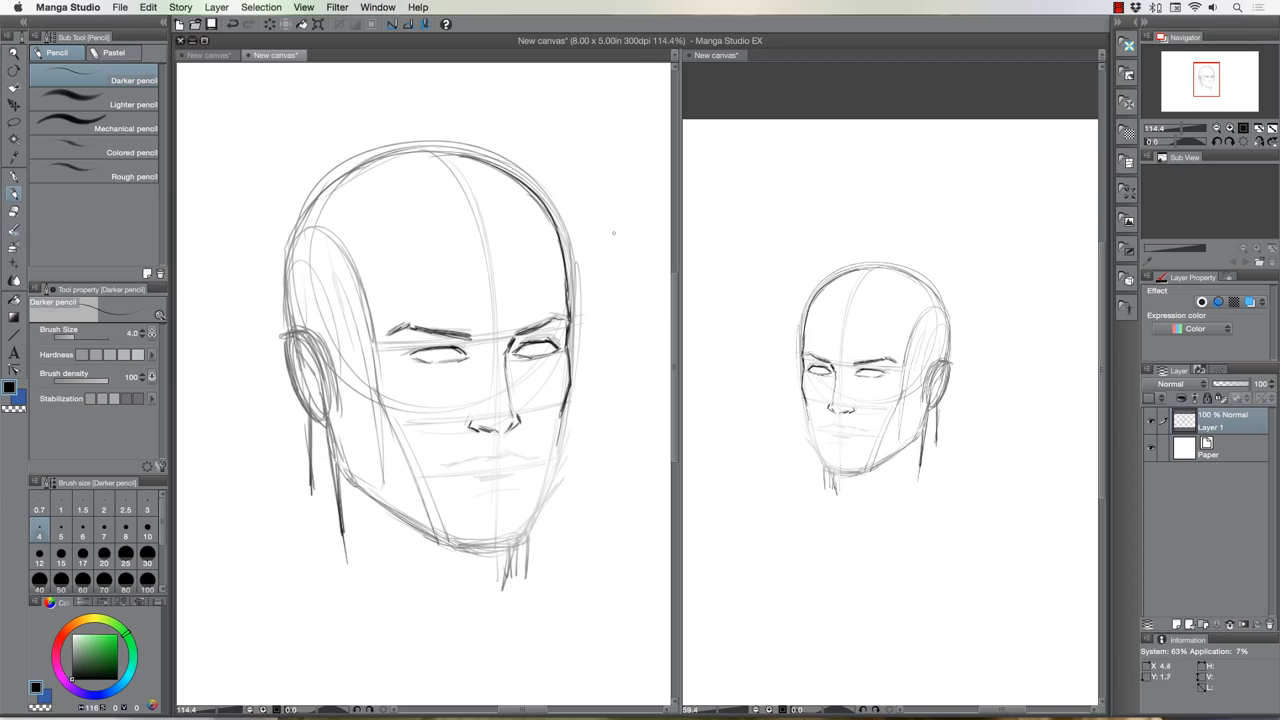
# In the right canvas view, add a small dark stroke under the right eye
pyautogui.click(733, 113)
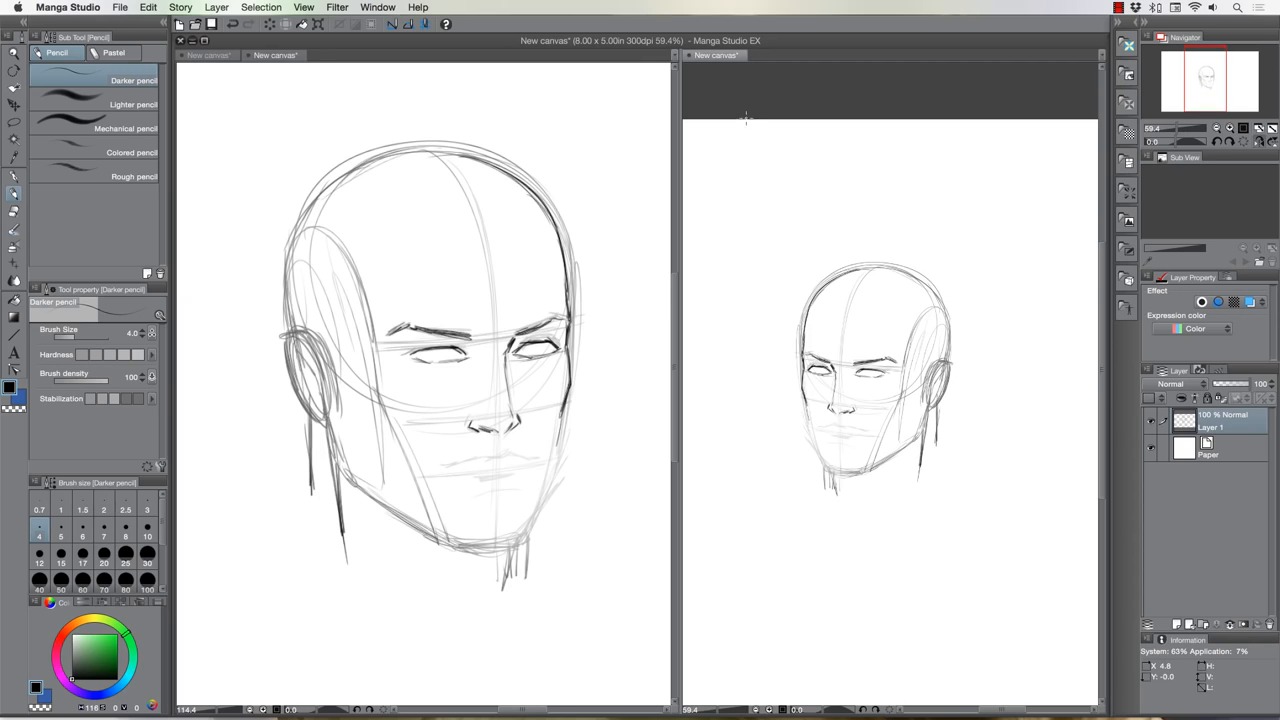
pyautogui.moveTo(814, 372); pyautogui.dragTo(866, 378)
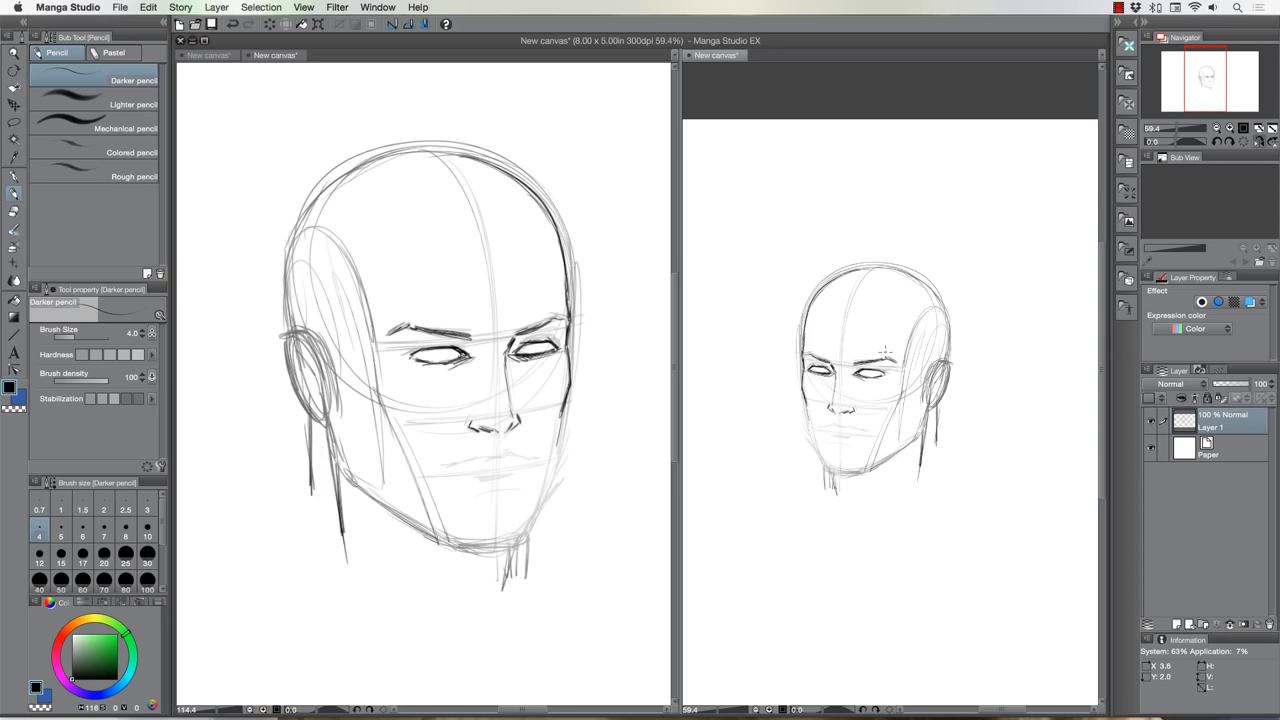
# Draw the mouth line and darken the cheek, right jaw and chin edges of the large head
pyautogui.click(498, 445)
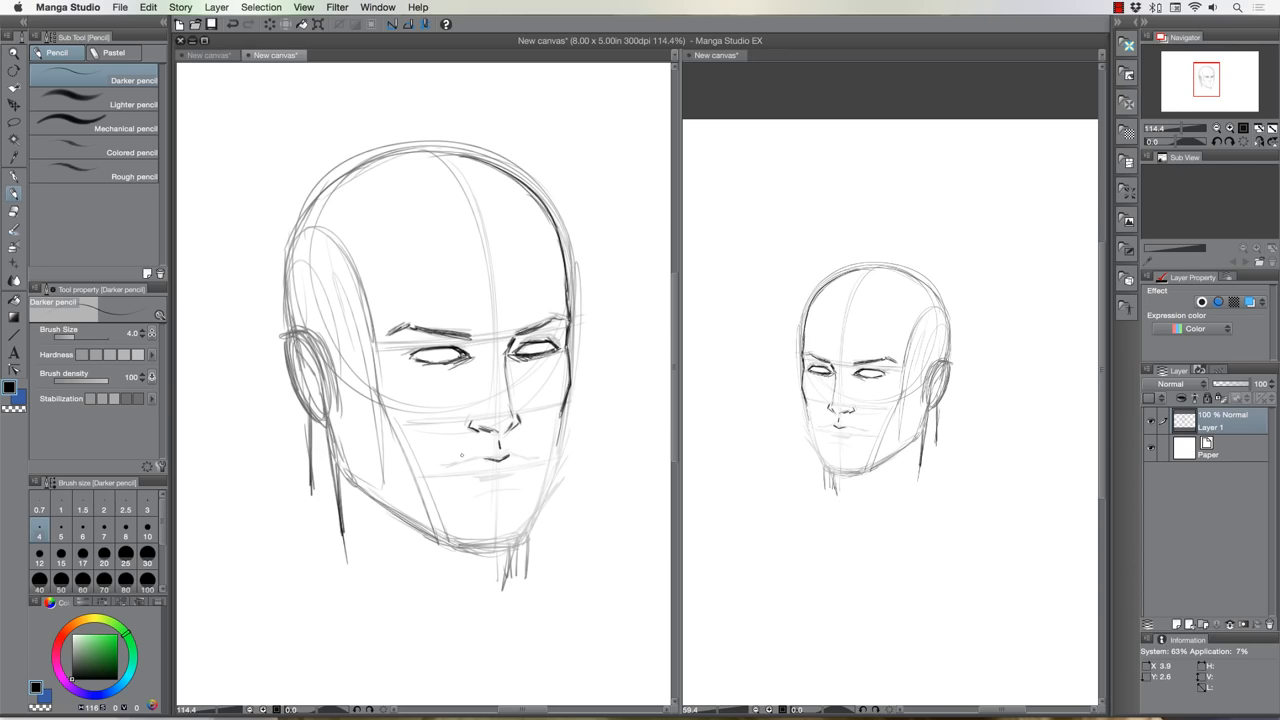
pyautogui.moveTo(488, 460)
pyautogui.mouseDown()
pyautogui.moveTo(450, 465)
pyautogui.moveTo(518, 474)
pyautogui.mouseUp()
pyautogui.moveTo(380, 408); pyautogui.dragTo(400, 434)
pyautogui.moveTo(556, 458)
pyautogui.mouseDown()
pyautogui.moveTo(564, 406)
pyautogui.moveTo(542, 508)
pyautogui.mouseUp()
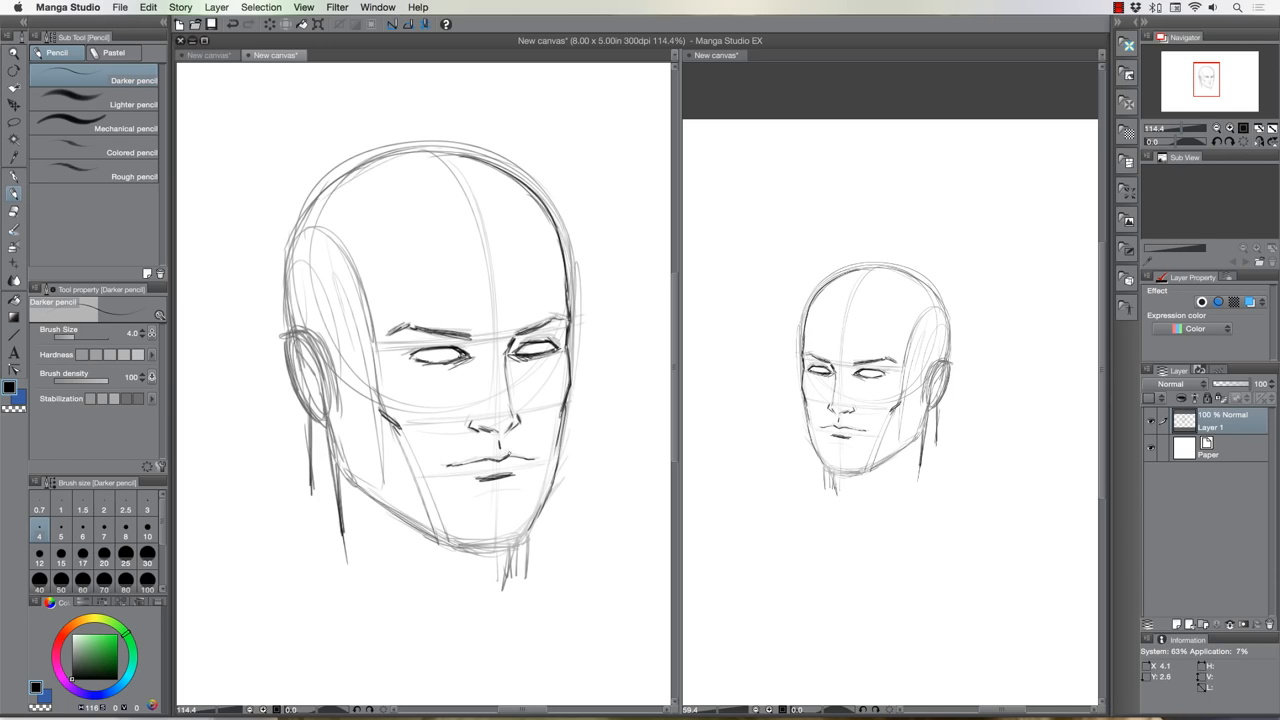
pyautogui.moveTo(526, 532); pyautogui.dragTo(466, 542)
pyautogui.moveTo(496, 540)
pyautogui.mouseDown()
pyautogui.moveTo(432, 540)
pyautogui.moveTo(370, 500)
pyautogui.moveTo(338, 428)
pyautogui.mouseUp()
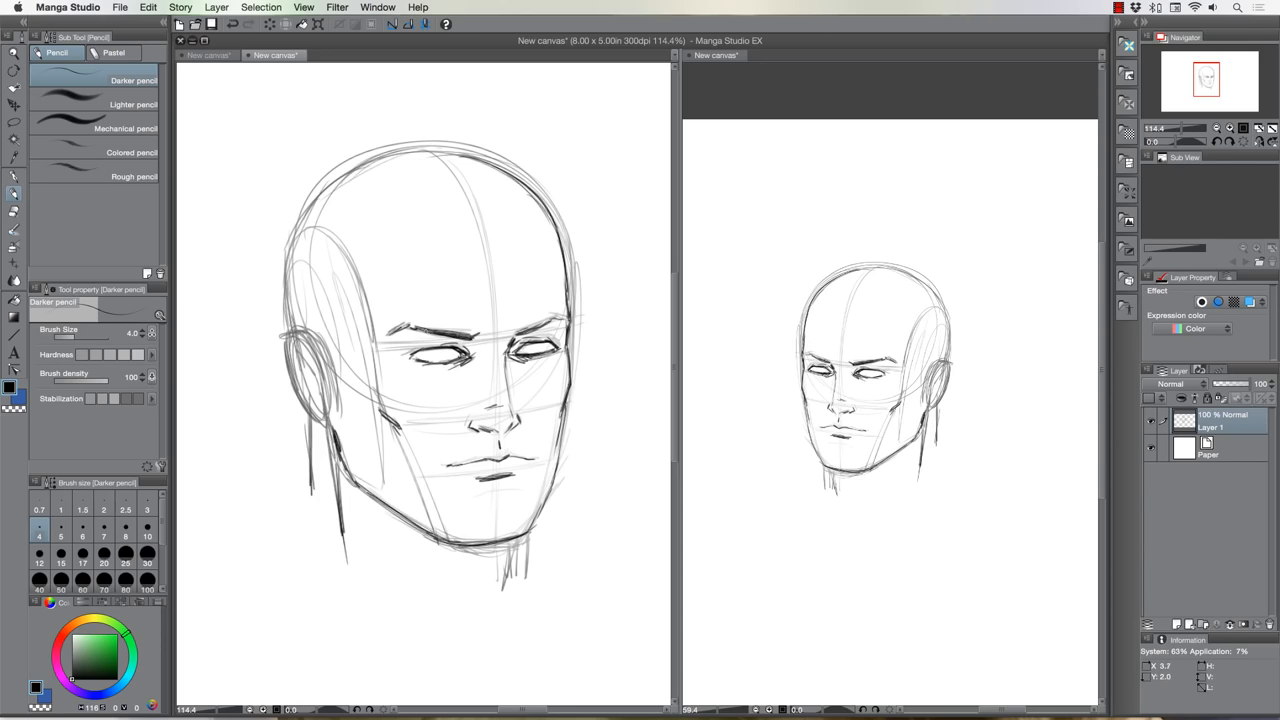
# With a thicker pencil, darken the left eyebrow and extend the right eyebrow
pyautogui.press(']')
pyautogui.moveTo(470, 336); pyautogui.dragTo(404, 334)
pyautogui.press('[')
pyautogui.moveTo(528, 330); pyautogui.dragTo(566, 318)
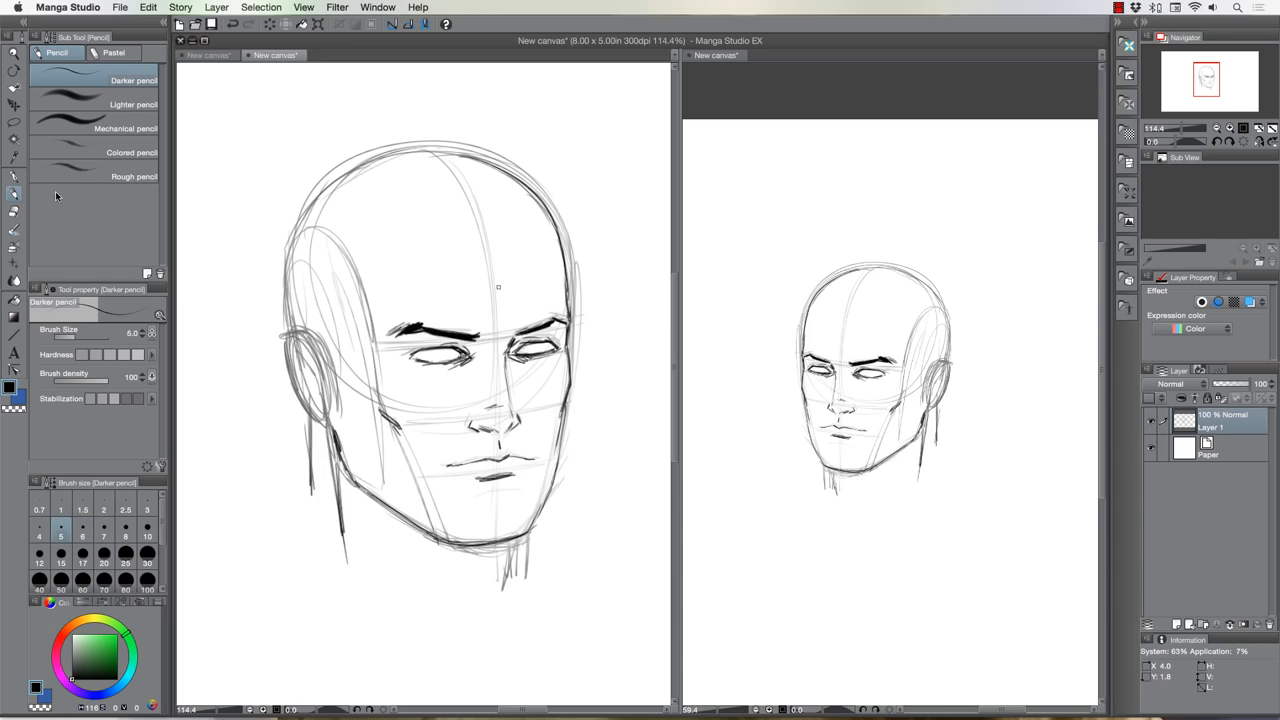
# With a small Soft eraser, remove the lower lid lines, left brow end and part of the right eyebrow
pyautogui.click(13, 211)
pyautogui.press('[')
pyautogui.press('[')
pyautogui.press('[')
pyautogui.press('[')
pyautogui.press('[')
pyautogui.press('[')
pyautogui.press('[')
pyautogui.press('[')
pyautogui.press('[')
pyautogui.press('[')
pyautogui.press('[')
pyautogui.moveTo(432, 358); pyautogui.dragTo(538, 354)
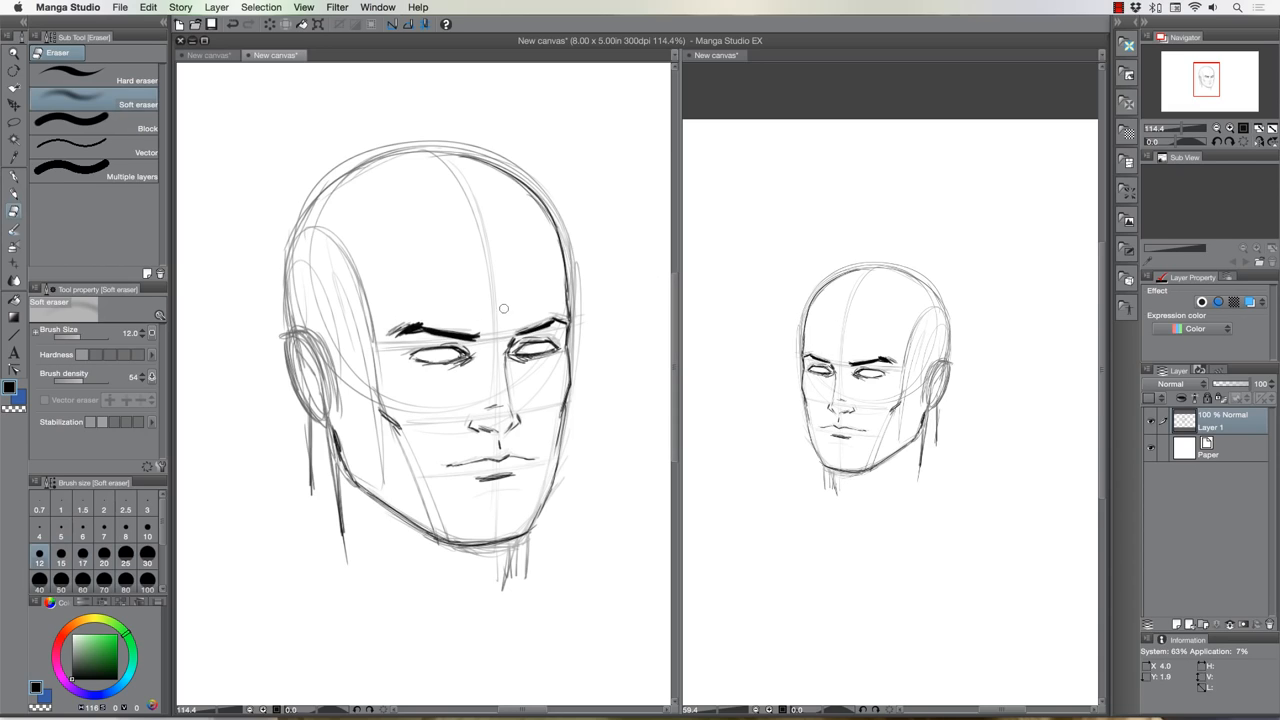
pyautogui.click(400, 327)
pyautogui.press('[')
pyautogui.moveTo(466, 365)
pyautogui.mouseDown()
pyautogui.moveTo(412, 366)
pyautogui.moveTo(455, 364)
pyautogui.mouseUp()
pyautogui.moveTo(560, 358); pyautogui.dragTo(510, 358)
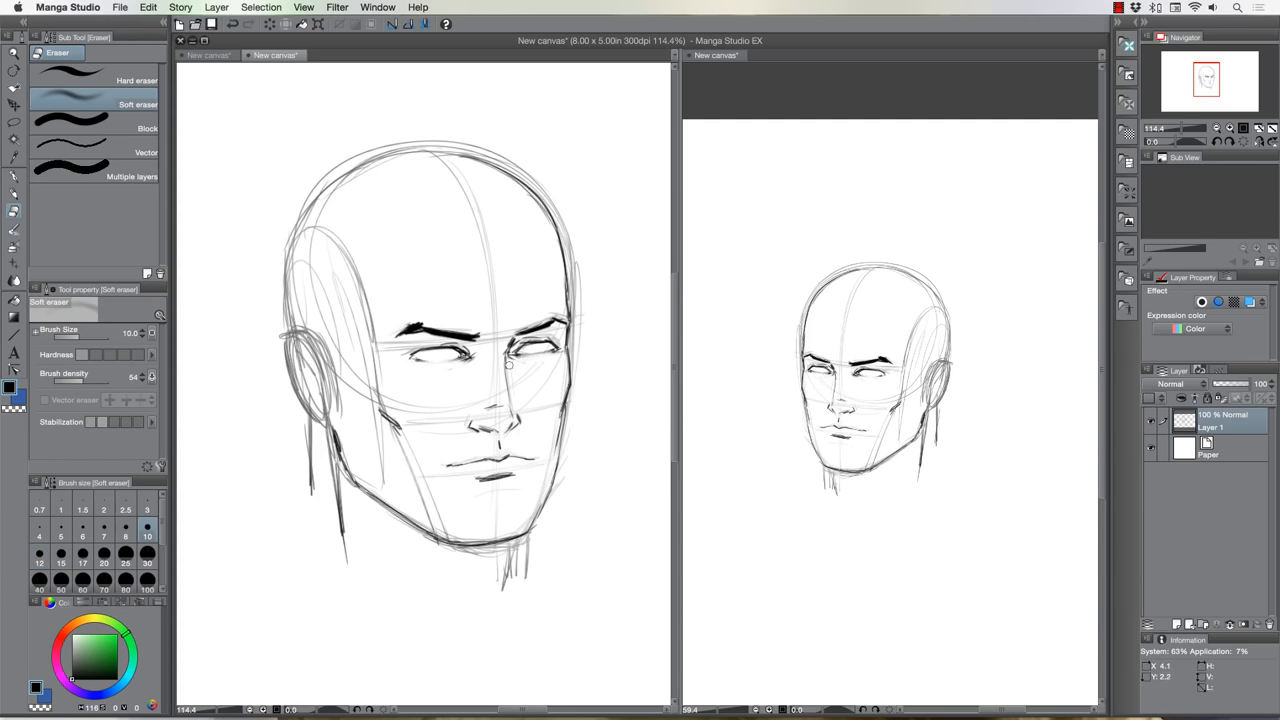
pyautogui.press(']')
pyautogui.moveTo(534, 328); pyautogui.dragTo(550, 325)
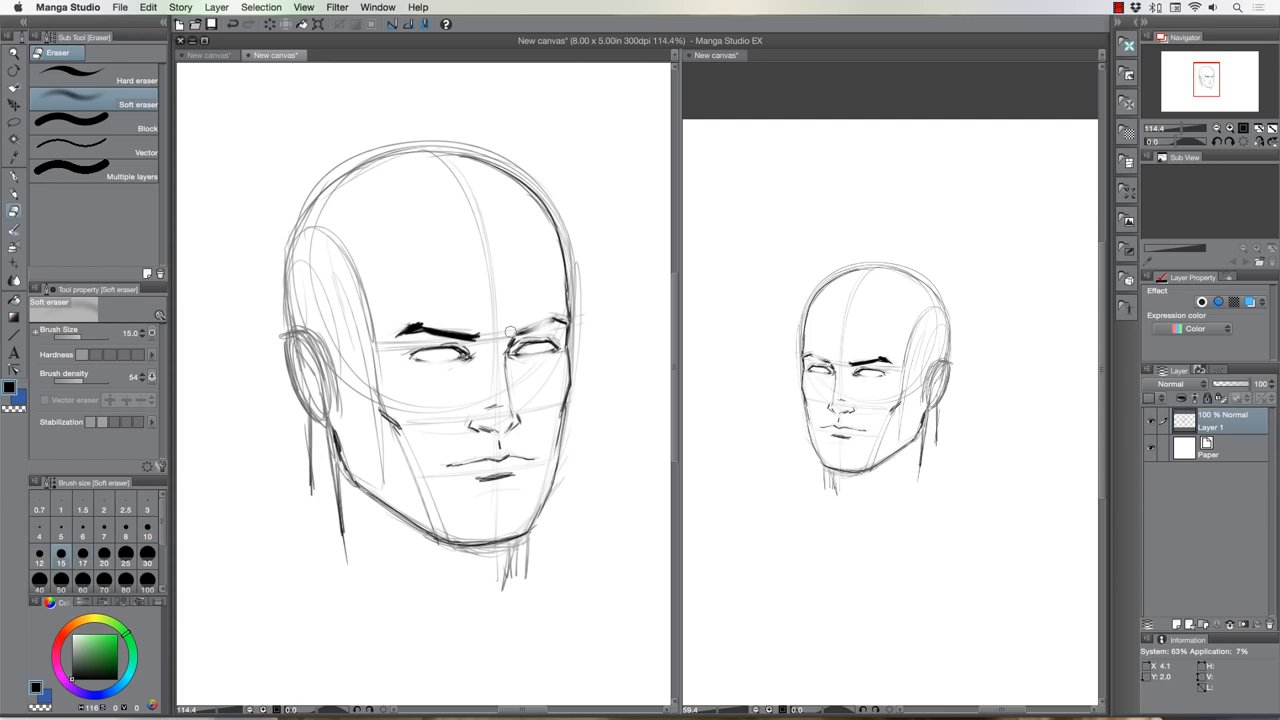
# Redraw the right eyebrow darker and thicker with the Darker pencil
pyautogui.click(13, 192)
pyautogui.click(82, 530)
pyautogui.moveTo(524, 330); pyautogui.dragTo(566, 318)
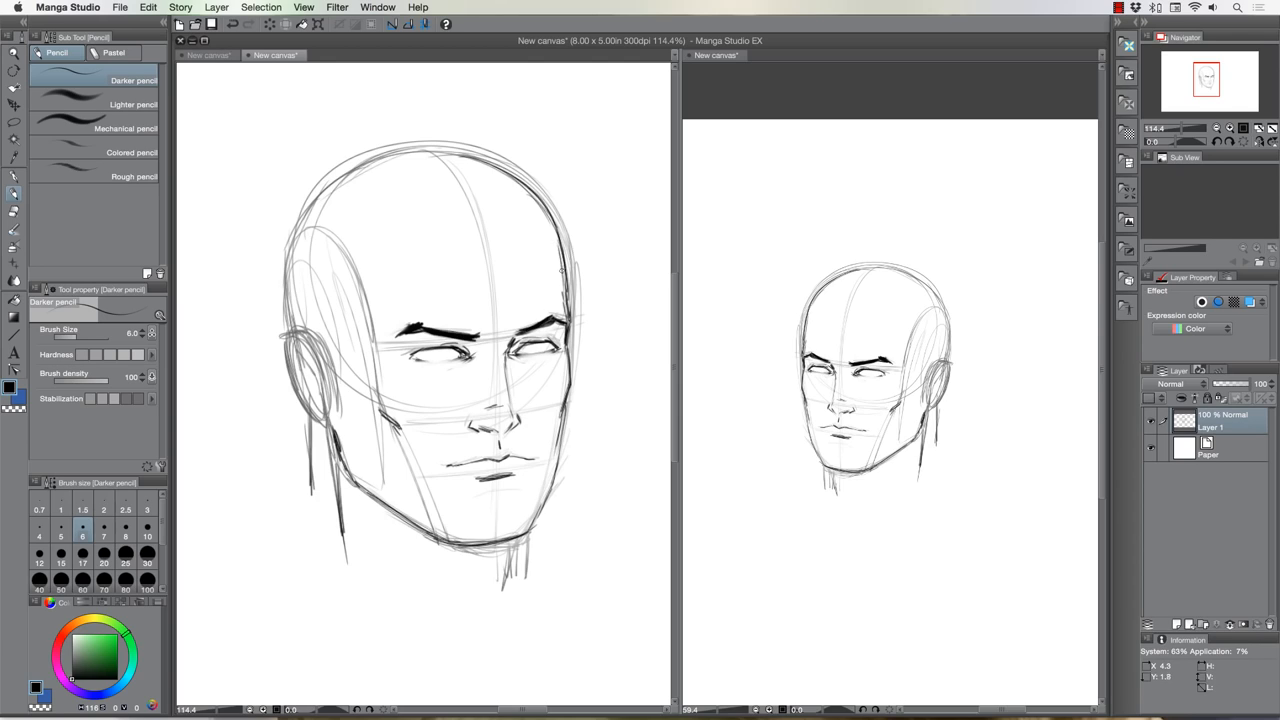
# Darken the right head contour, then refine the left eye and lower lid with a thinner pencil
pyautogui.moveTo(562, 266); pyautogui.dragTo(548, 208)
pyautogui.press('[')
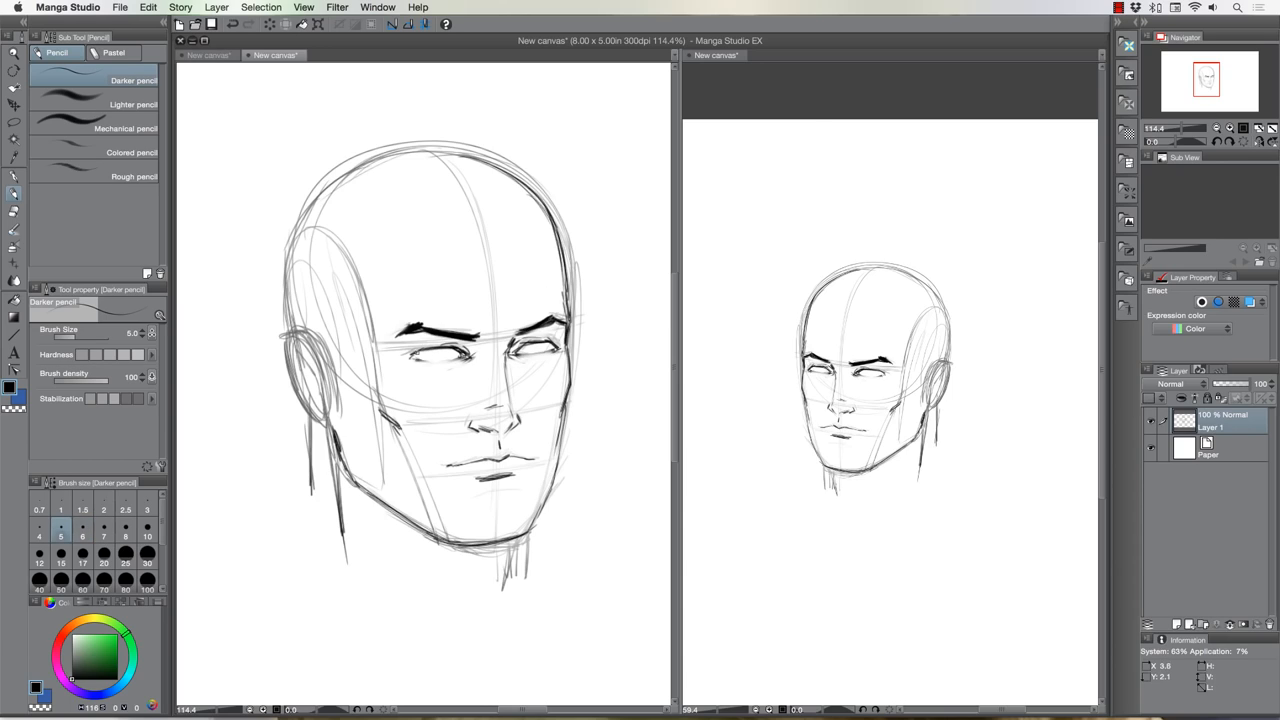
pyautogui.moveTo(412, 353)
pyautogui.mouseDown()
pyautogui.moveTo(556, 342)
pyautogui.moveTo(468, 356)
pyautogui.moveTo(512, 406)
pyautogui.mouseUp()
pyautogui.press('[')
pyautogui.moveTo(414, 358); pyautogui.dragTo(432, 358)
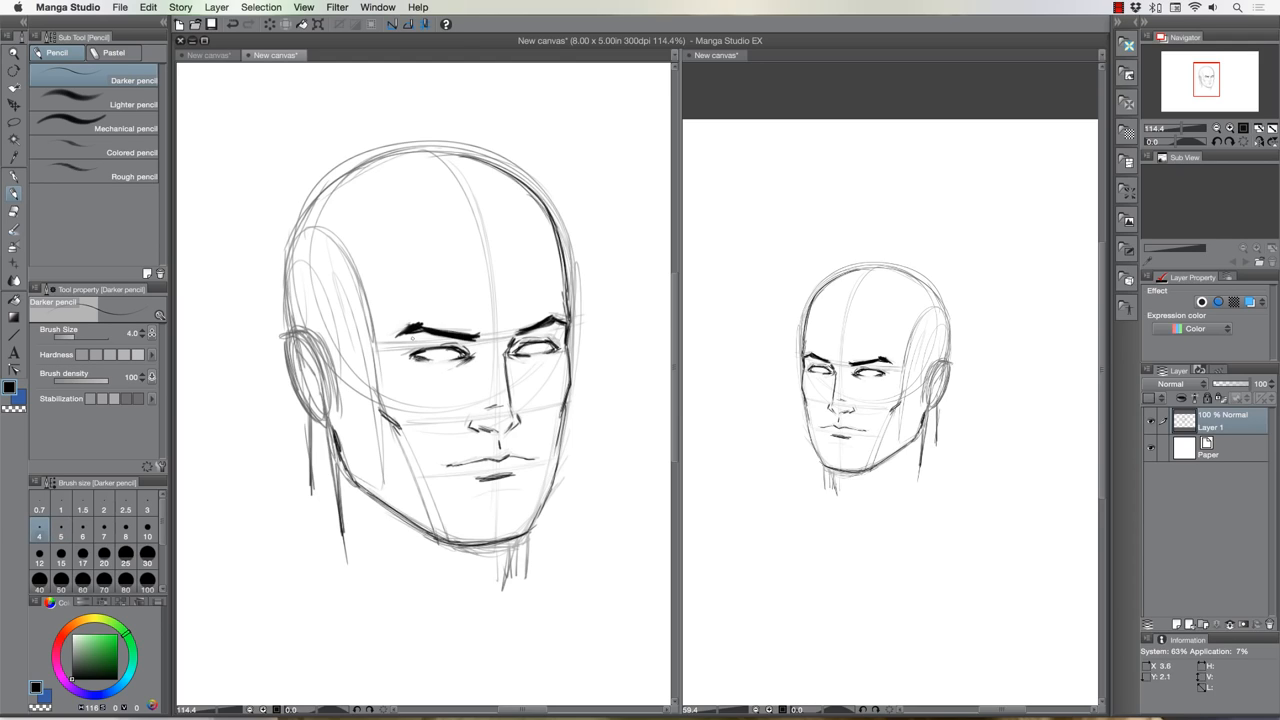
# Add cheek and temple strokes, the outer ear edge, neck lines and faint right cheek/jaw marks
pyautogui.moveTo(386, 410); pyautogui.dragTo(400, 418)
pyautogui.moveTo(314, 340); pyautogui.dragTo(322, 398)
pyautogui.moveTo(290, 340)
pyautogui.mouseDown()
pyautogui.moveTo(292, 386)
pyautogui.moveTo(326, 422)
pyautogui.moveTo(324, 410)
pyautogui.moveTo(312, 490)
pyautogui.mouseUp()
pyautogui.moveTo(402, 530); pyautogui.dragTo(428, 578)
pyautogui.moveTo(502, 542); pyautogui.dragTo(514, 588)
pyautogui.moveTo(556, 424); pyautogui.dragTo(550, 486)
# Darken the nose tip and bridge, touch up the left eye, and add creases above the brows
pyautogui.moveTo(420, 458); pyautogui.dragTo(421, 478)
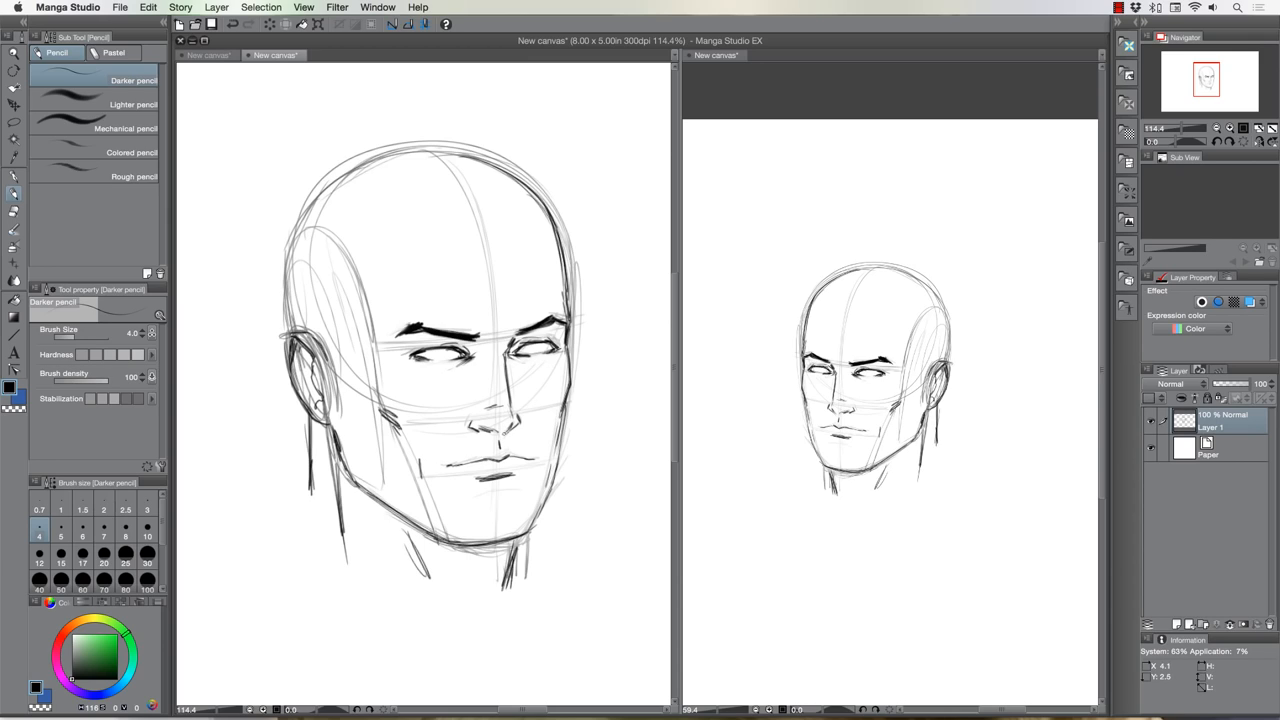
pyautogui.moveTo(494, 434); pyautogui.dragTo(508, 436)
pyautogui.moveTo(476, 342); pyautogui.dragTo(488, 340)
pyautogui.moveTo(413, 350); pyautogui.dragTo(425, 354)
pyautogui.moveTo(384, 310); pyautogui.dragTo(395, 320)
pyautogui.moveTo(502, 320)
pyautogui.mouseDown()
pyautogui.moveTo(508, 331)
pyautogui.moveTo(517, 317)
pyautogui.moveTo(483, 290)
pyautogui.mouseUp()
# Draw a cheek line toward the mouth, an under-lip shadow, a brow mark and darken the left head contour
pyautogui.moveTo(371, 406); pyautogui.dragTo(402, 458)
pyautogui.moveTo(482, 474); pyautogui.dragTo(524, 485)
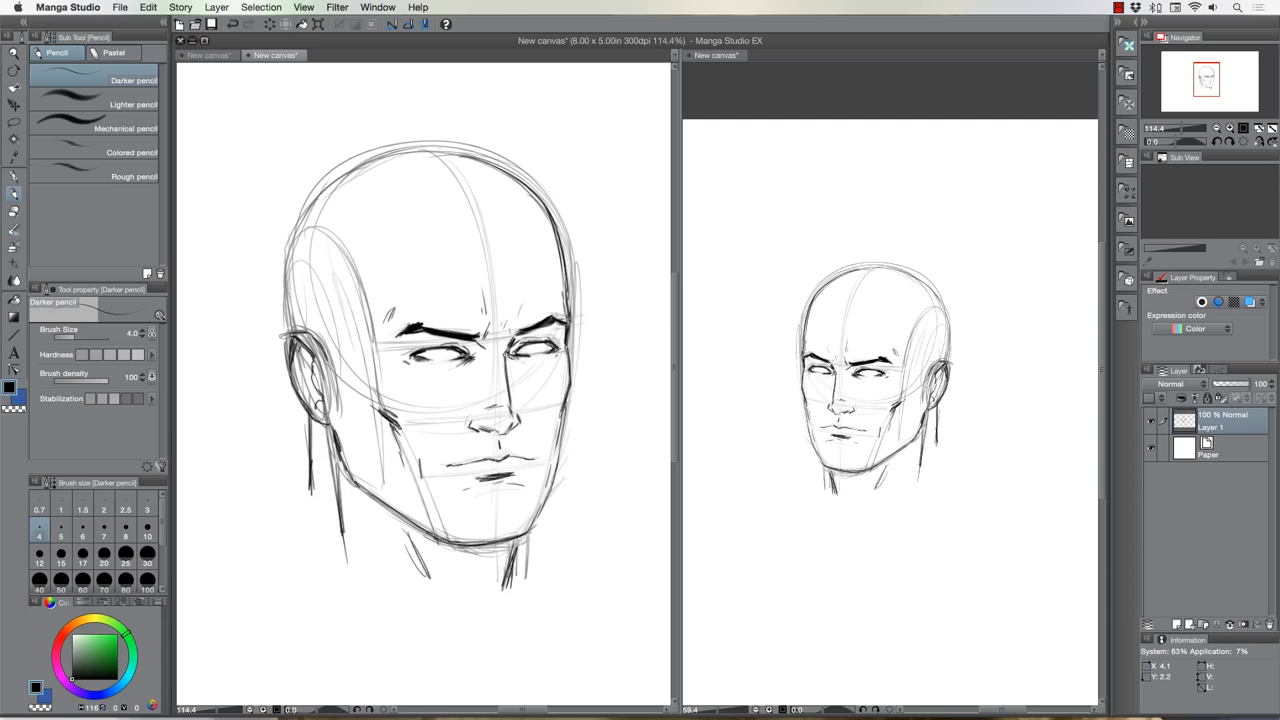
pyautogui.moveTo(386, 322); pyautogui.dragTo(394, 286)
pyautogui.moveTo(288, 320)
pyautogui.mouseDown()
pyautogui.moveTo(286, 246)
pyautogui.moveTo(304, 210)
pyautogui.mouseUp()
# With a slightly thicker pencil, draw the forehead hairline and retrace the crown and right skull edge
pyautogui.press(']')
pyautogui.moveTo(502, 230)
pyautogui.mouseDown()
pyautogui.moveTo(486, 242)
pyautogui.moveTo(378, 226)
pyautogui.moveTo(368, 240)
pyautogui.moveTo(552, 222)
pyautogui.moveTo(494, 242)
pyautogui.moveTo(374, 246)
pyautogui.moveTo(350, 370)
pyautogui.moveTo(330, 348)
pyautogui.moveTo(350, 338)
pyautogui.moveTo(372, 240)
pyautogui.mouseUp()
pyautogui.moveTo(372, 240); pyautogui.dragTo(388, 230)
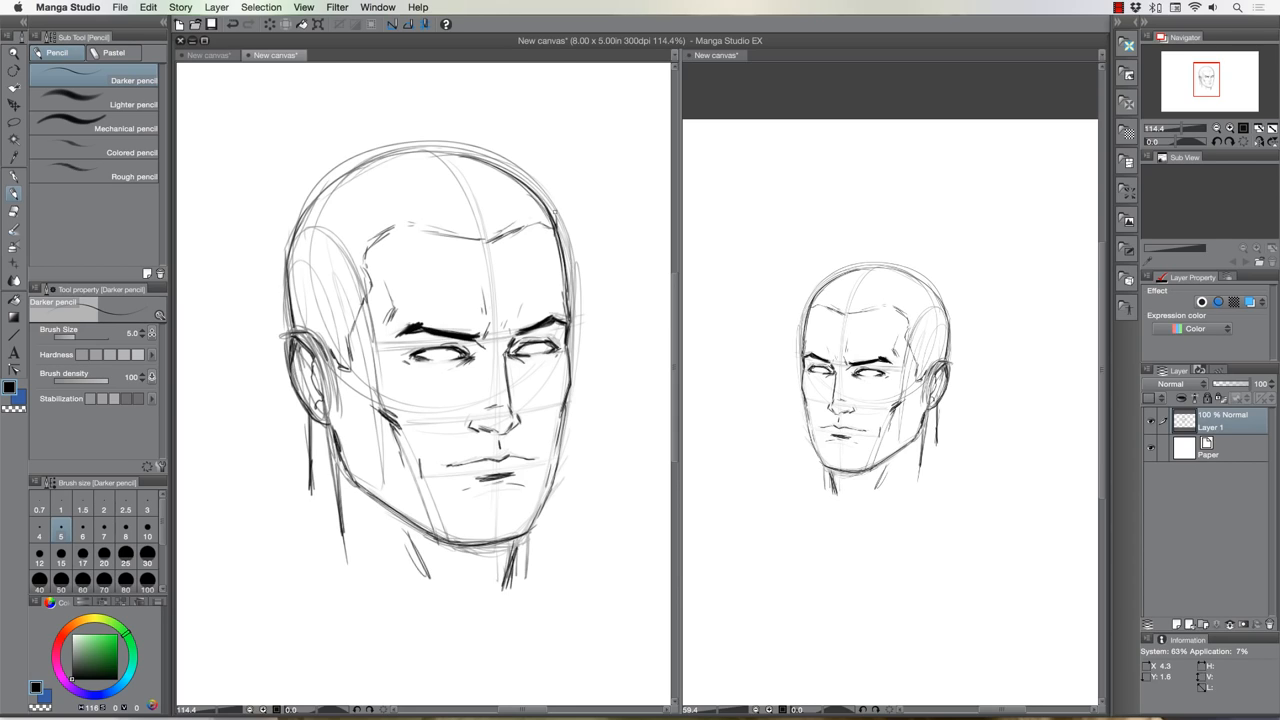
pyautogui.moveTo(288, 330)
pyautogui.mouseDown()
pyautogui.moveTo(290, 270)
pyautogui.moveTo(340, 170)
pyautogui.moveTo(480, 146)
pyautogui.moveTo(550, 194)
pyautogui.moveTo(492, 160)
pyautogui.mouseUp()
pyautogui.moveTo(536, 194); pyautogui.dragTo(568, 304)
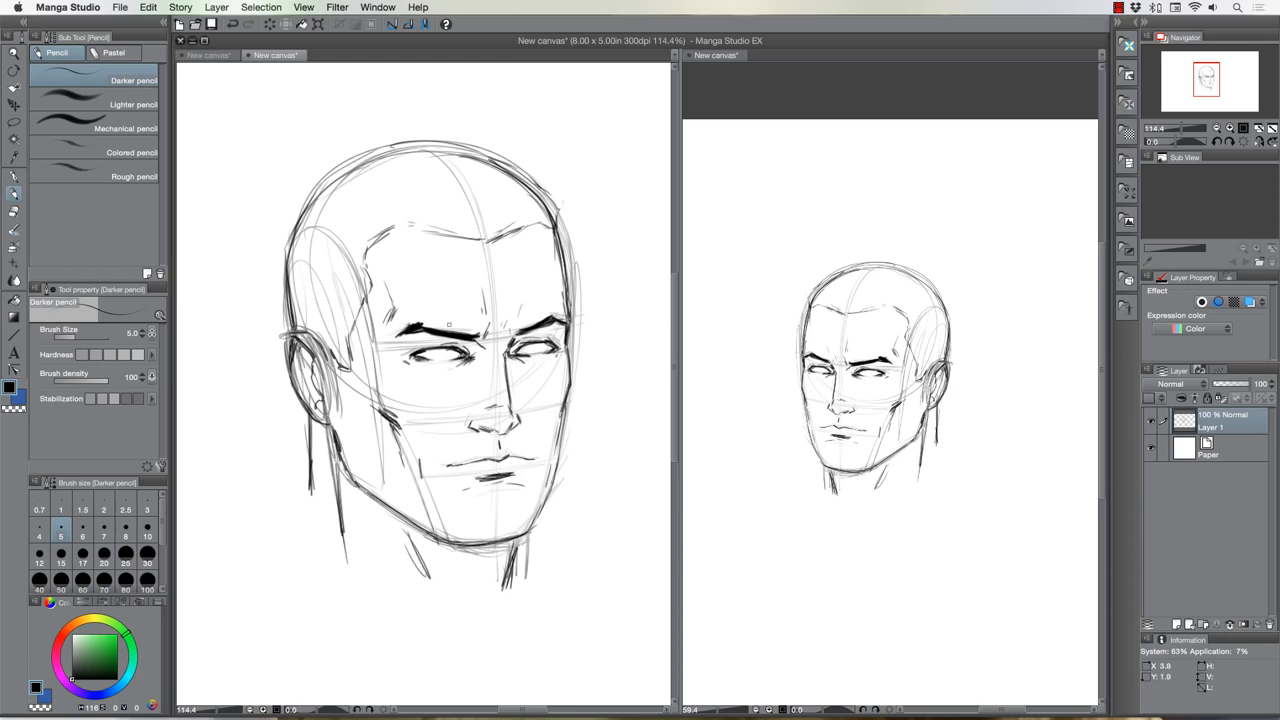